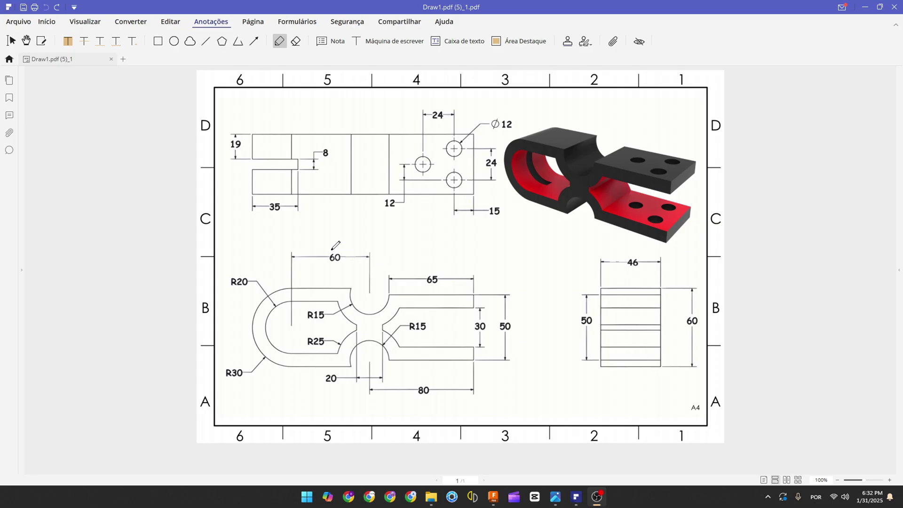
Mark up the drawing's front view with an arrow, the 50/2 = 25 vertical centre distance and the 20 mm central width
ctrl+scroll(263, 251, up, 2)
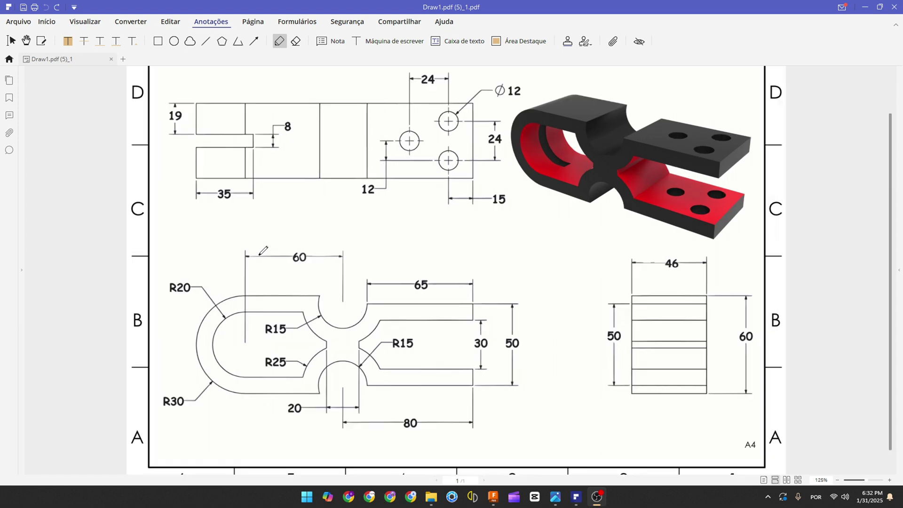
mouse_move(168, 259)
mouse_down()
mouse_move(199, 294)
mouse_move(182, 288)
mouse_up()
scroll(287, 291, down, 2)
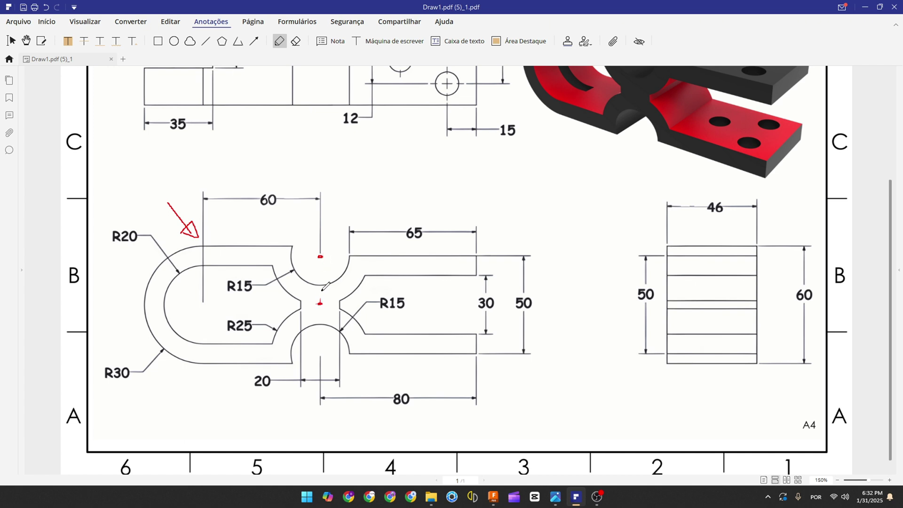
drag(320, 256, 321, 294)
mouse_move(543, 296)
mouse_down()
mouse_move(527, 321)
mouse_move(546, 323)
mouse_up()
mouse_move(332, 272)
mouse_down()
mouse_move(337, 281)
mouse_move(348, 268)
mouse_up()
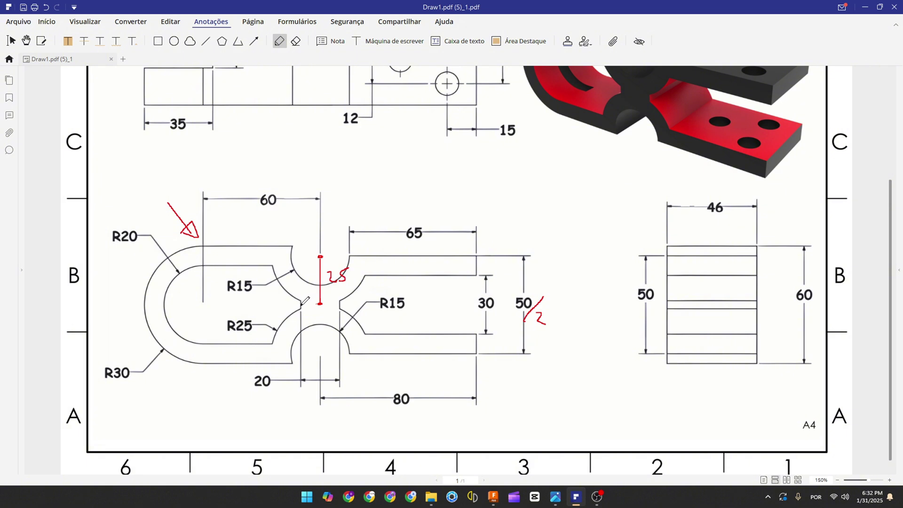
drag(319, 305, 337, 305)
mouse_move(271, 366)
mouse_down()
mouse_move(249, 383)
mouse_move(274, 371)
mouse_up()
Switch to Fusion and start a new sketch on the front (XZ) plane
key(alt+Tab)
click(74, 37)
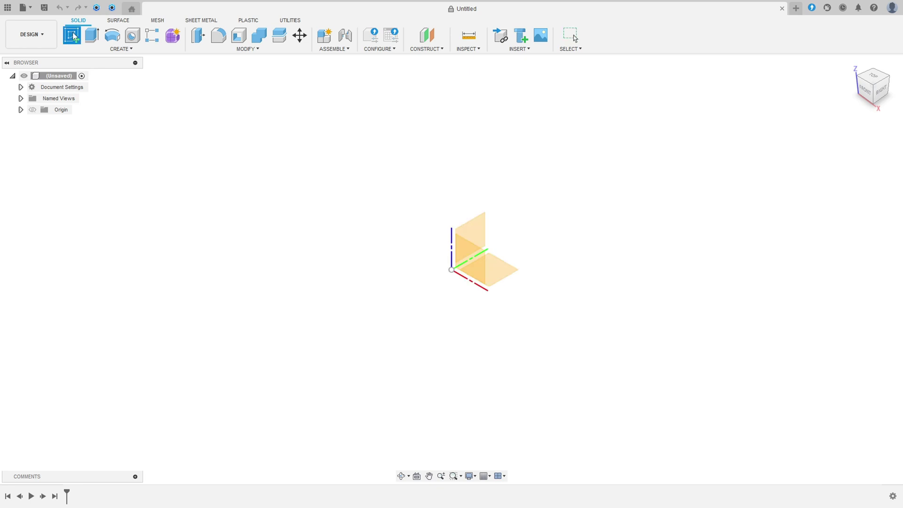
click(468, 244)
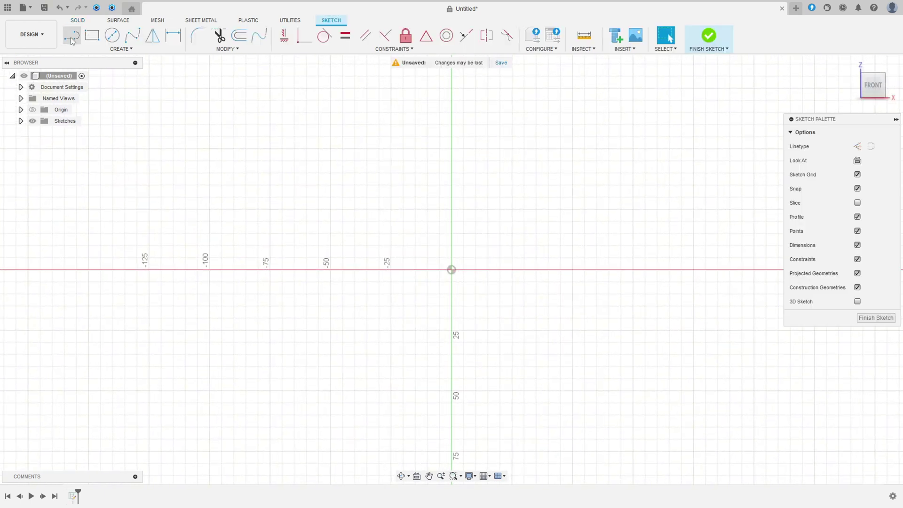
Draw a 25 mm vertical construction line straight down from the origin
click(72, 36)
click(857, 147)
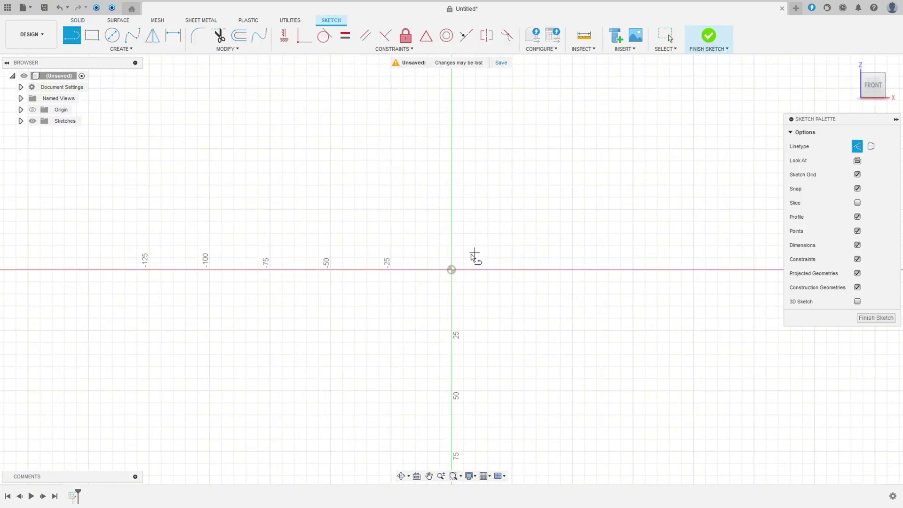
click(452, 270)
text(25)
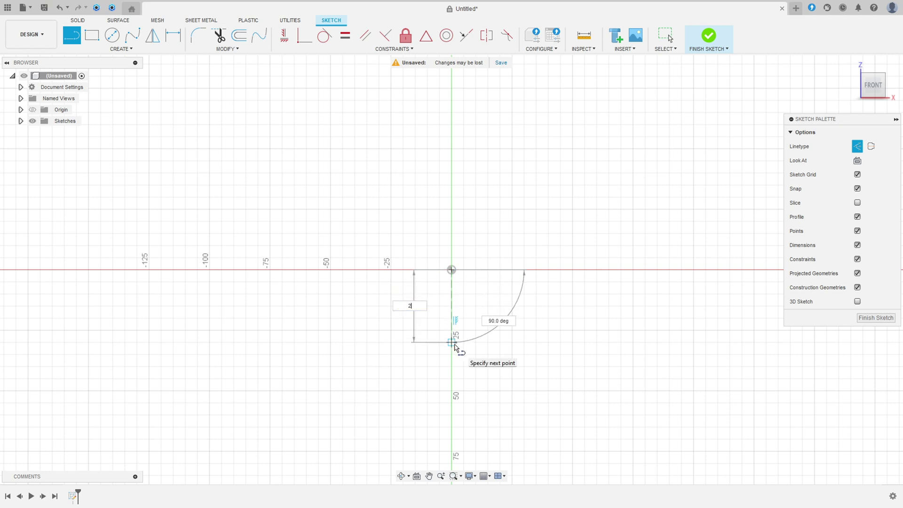
key(Return)
key(Escape)
Draw a 20 mm horizontal construction line just below the end of the vertical construction line
key(l)
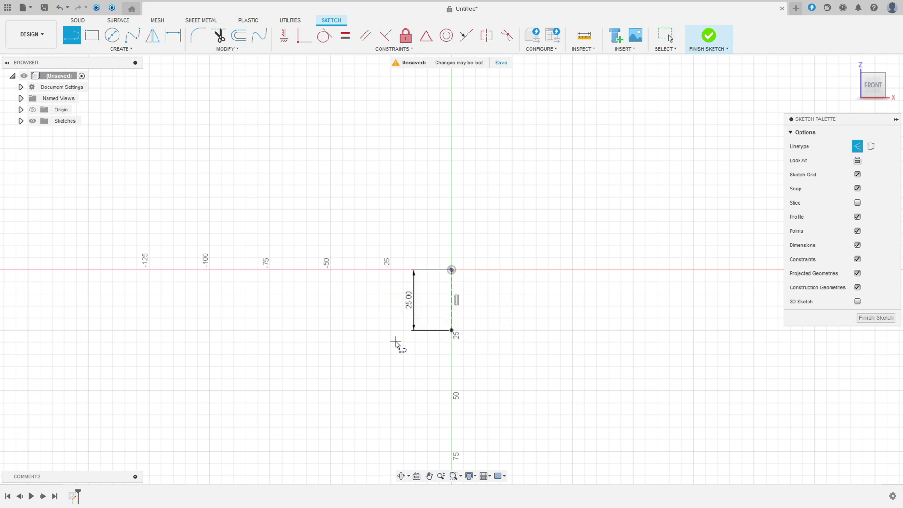
click(404, 342)
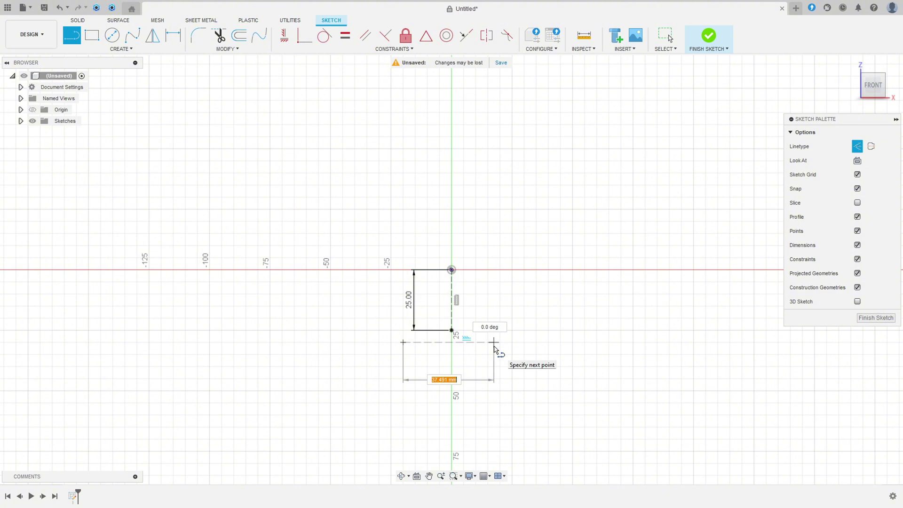
text(20)
key(Return)
key(Escape)
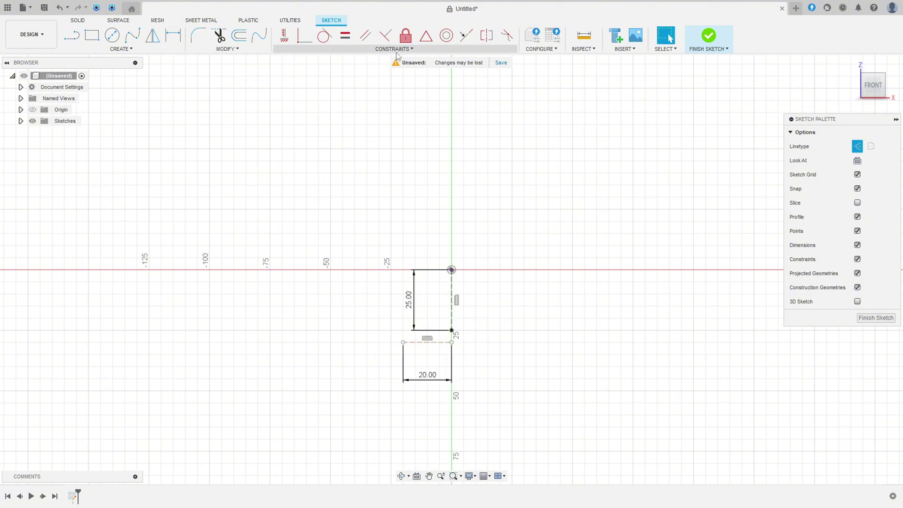
Apply a midpoint constraint between the 20 mm horizontal line and the lower endpoint of the vertical construction line
click(425, 35)
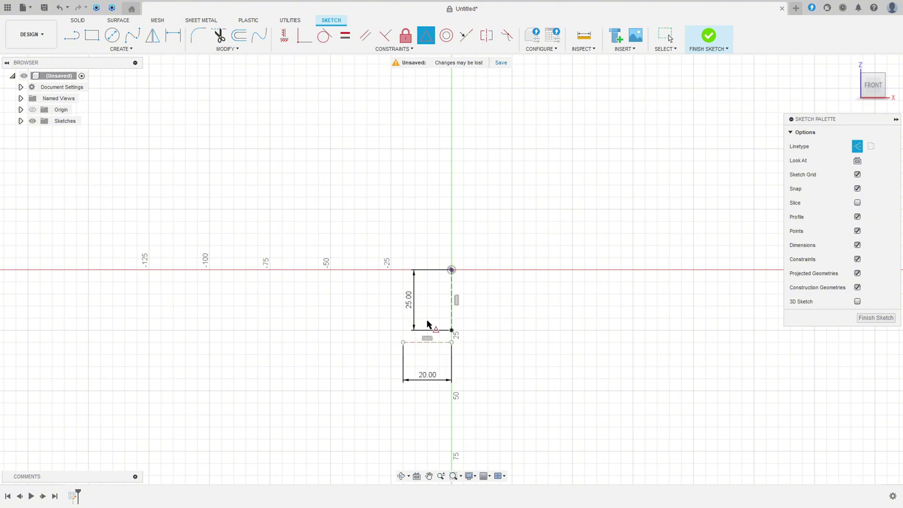
click(430, 343)
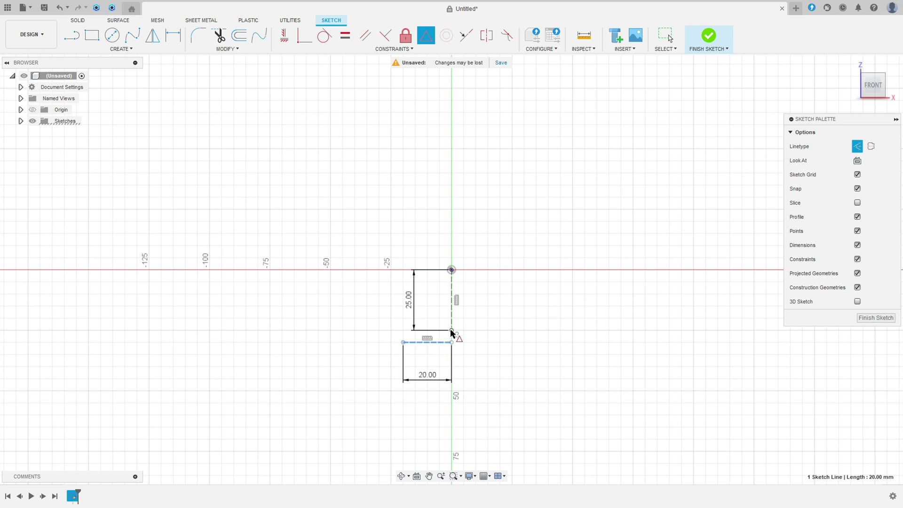
click(451, 331)
key(Escape)
Reposition the 25 mm dimension far to the right and the 20 mm dimension well below the sketch geometry
drag(414, 308, 691, 301)
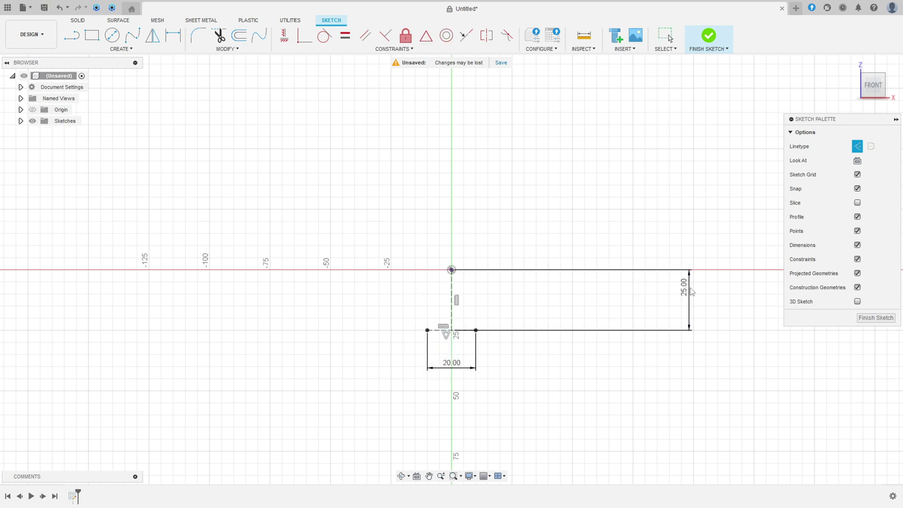
drag(454, 368, 447, 474)
scroll(449, 431, down, 1)
scroll(449, 430, up, 3)
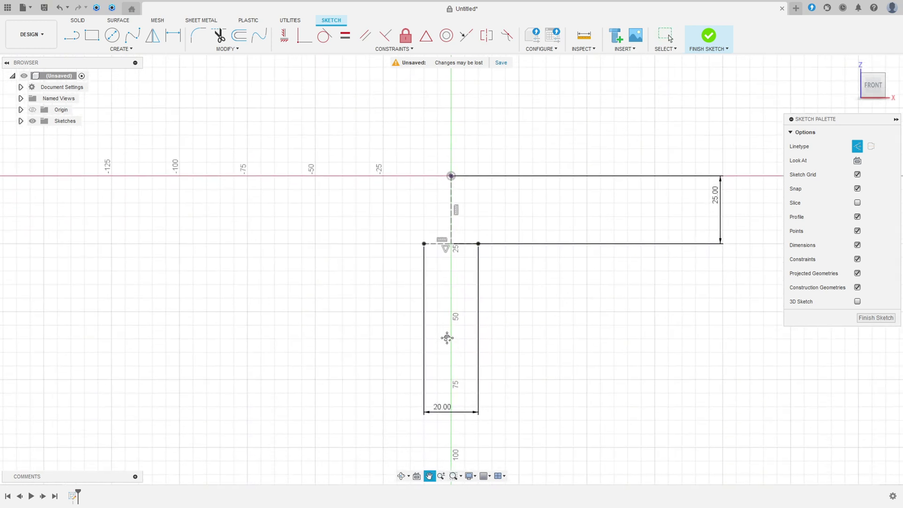
Switch to the PDF drawing, trace the outer profile of the front view, and mark the R30, 60 and R15 dimensions
key(alt+Tab)
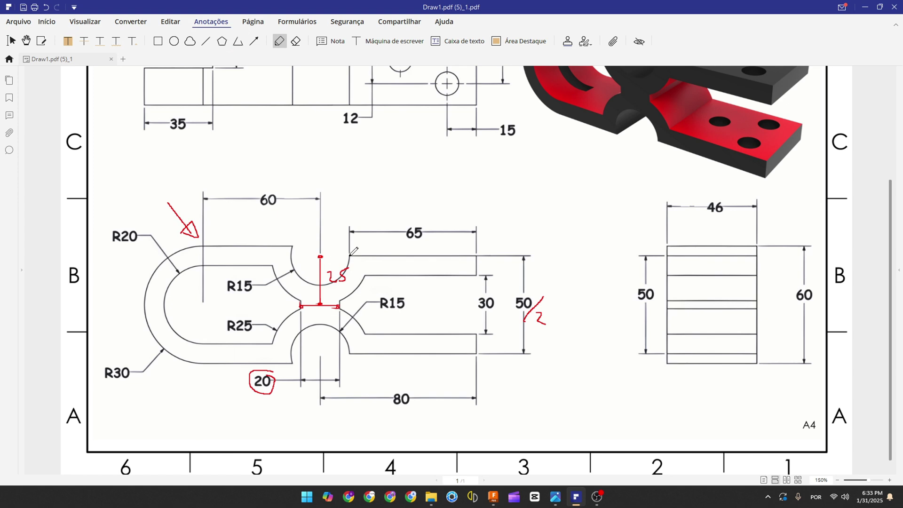
mouse_move(350, 255)
mouse_down()
mouse_move(339, 280)
mouse_move(320, 285)
mouse_move(293, 271)
mouse_move(292, 246)
mouse_move(204, 245)
mouse_move(166, 257)
mouse_move(142, 291)
mouse_move(143, 318)
mouse_move(197, 361)
mouse_up()
mouse_move(96, 363)
mouse_down()
mouse_move(133, 360)
mouse_move(138, 385)
mouse_move(103, 361)
mouse_up()
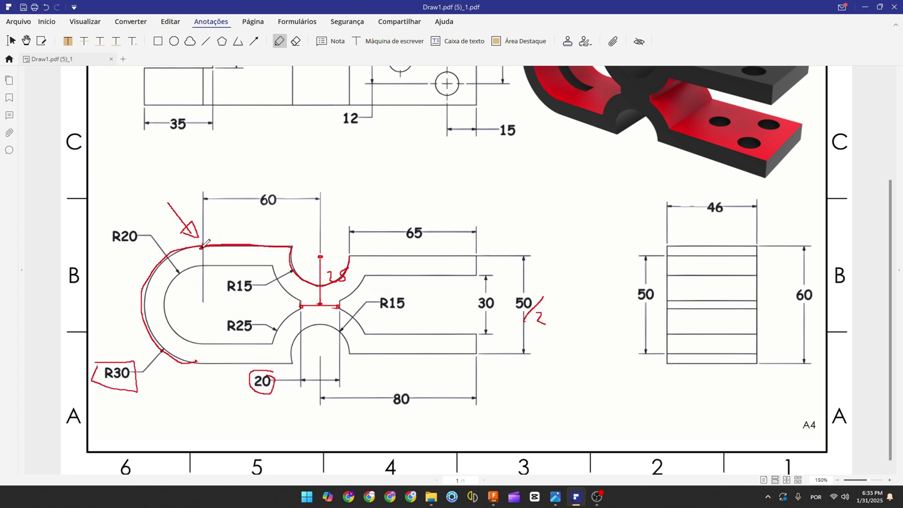
click(202, 247)
mouse_move(260, 191)
mouse_down()
mouse_move(279, 193)
mouse_move(279, 211)
mouse_move(254, 212)
mouse_move(257, 191)
mouse_up()
mouse_move(231, 278)
mouse_down()
mouse_move(262, 277)
mouse_move(258, 298)
mouse_move(228, 299)
mouse_move(227, 275)
mouse_up()
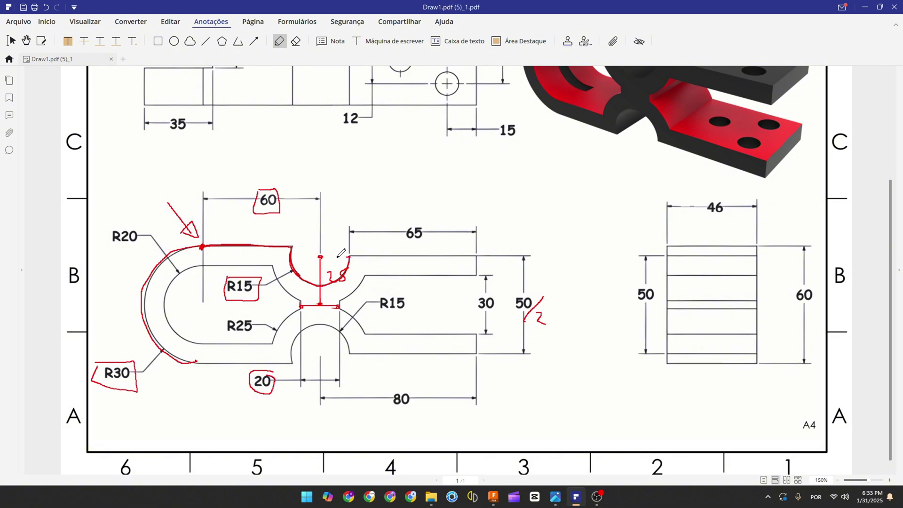
mouse_move(327, 257)
mouse_down()
mouse_move(350, 254)
mouse_move(319, 251)
mouse_up()
Back in Fusion, draw a solid-line center-point arc of 15 mm radius below the origin, ending slightly above the horizontal axis on its left side
click(493, 497)
click(124, 49)
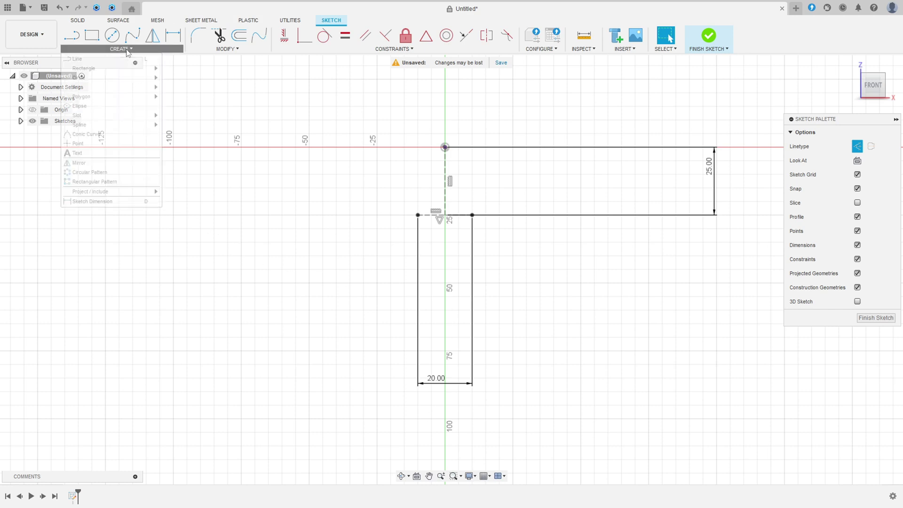
mouse_move(109, 92)
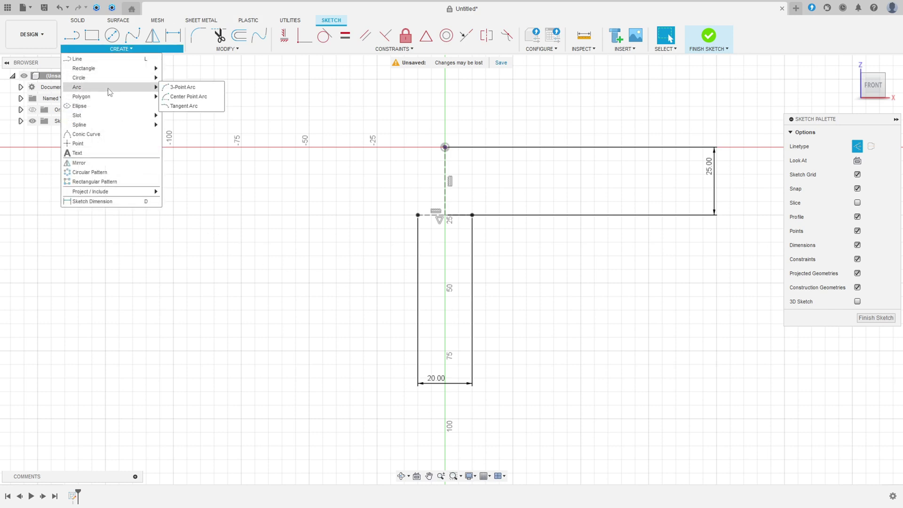
click(188, 96)
middle_drag(447, 105, 436, 208)
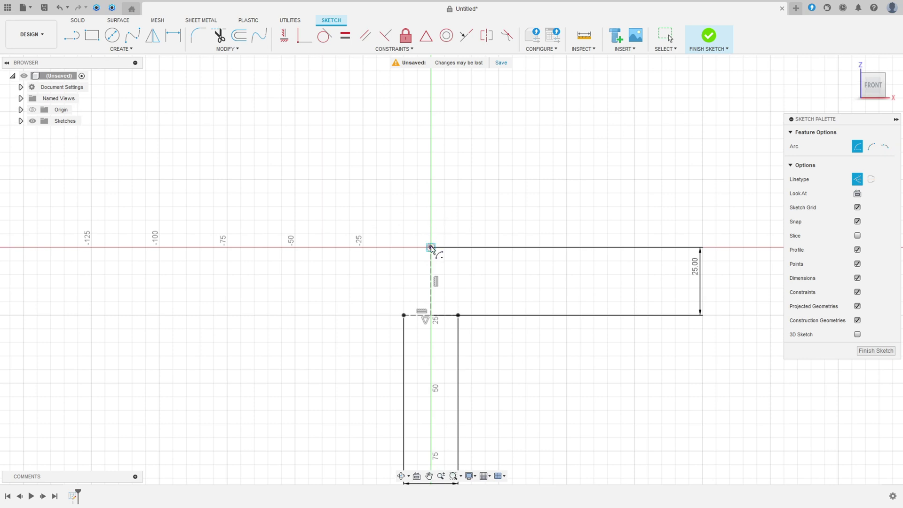
click(431, 248)
text(15)
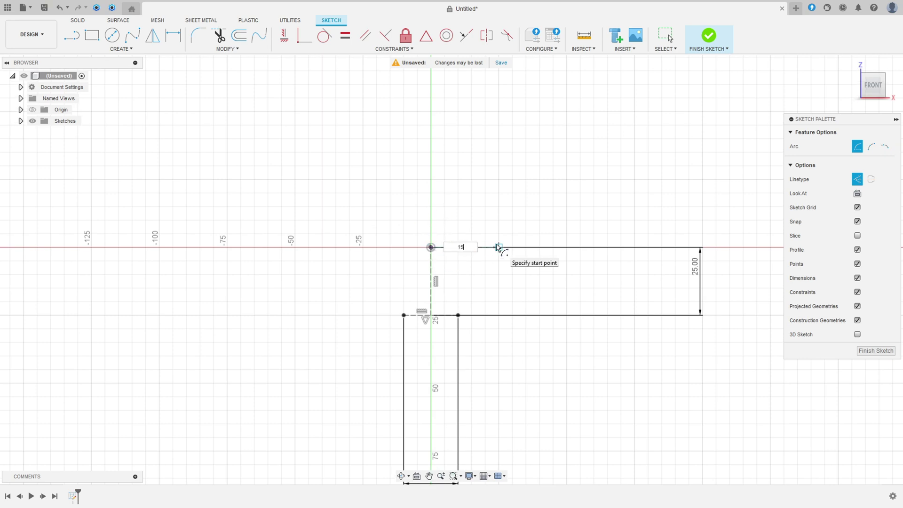
key(Tab)
click(497, 247)
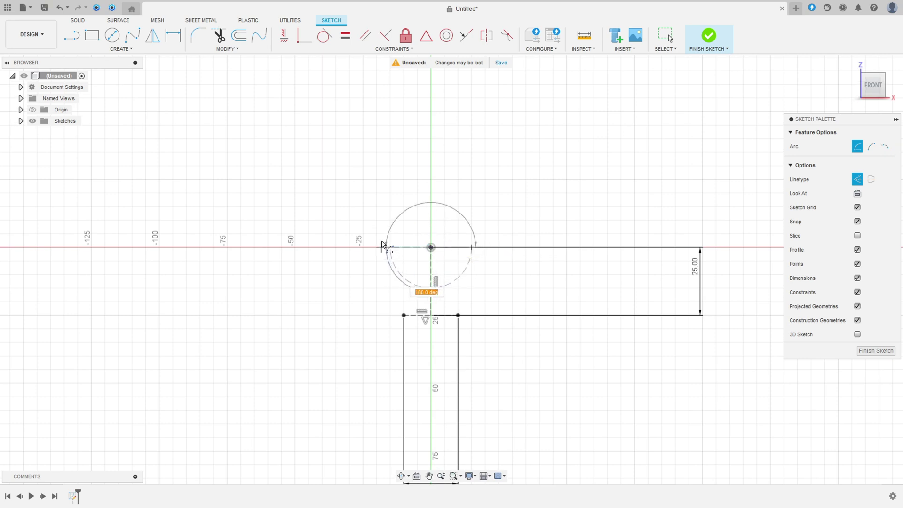
click(857, 180)
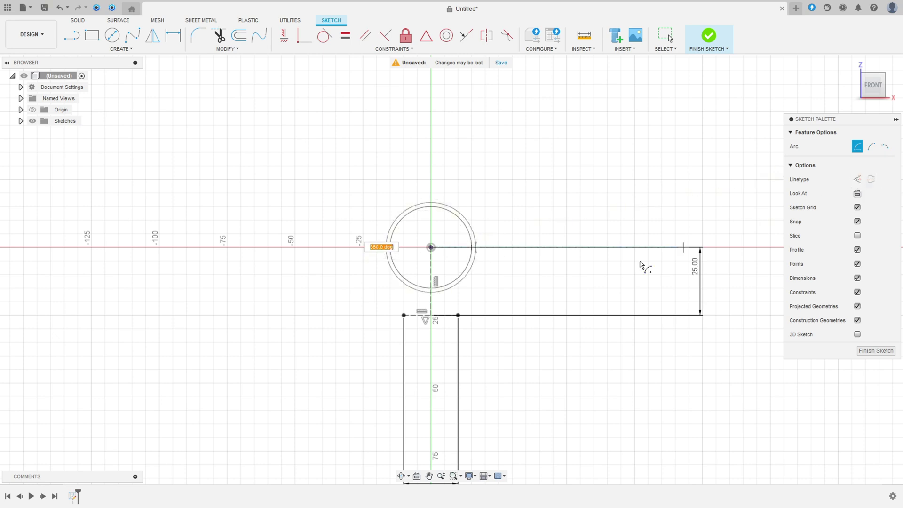
click(392, 233)
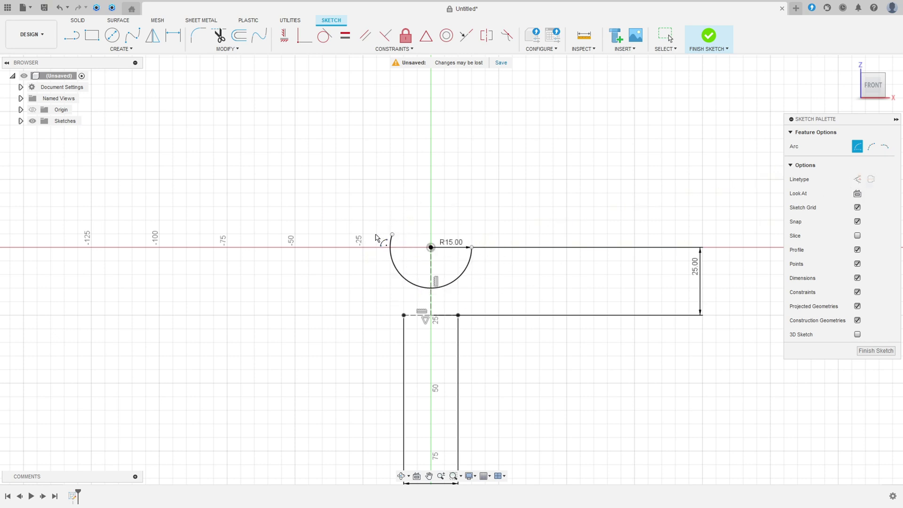
Apply a horizontal constraint between the arc's right endpoint and the origin
click(285, 40)
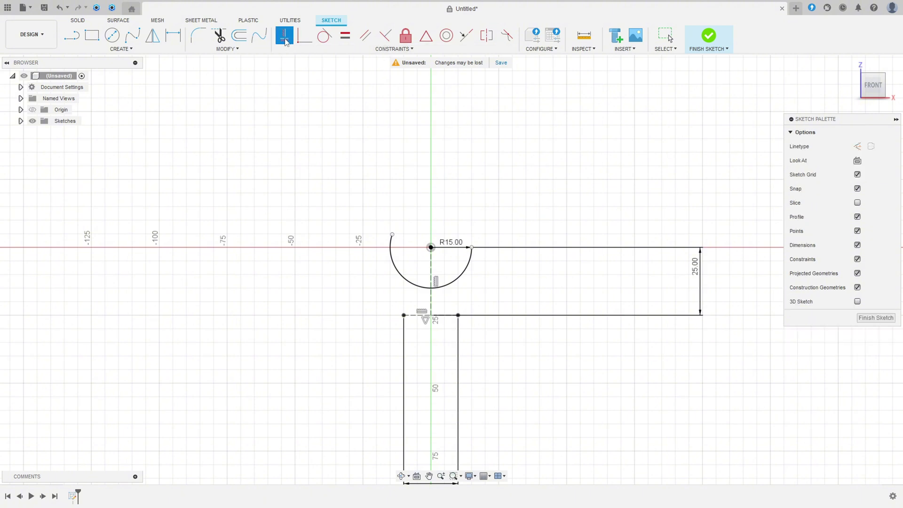
click(472, 247)
click(431, 248)
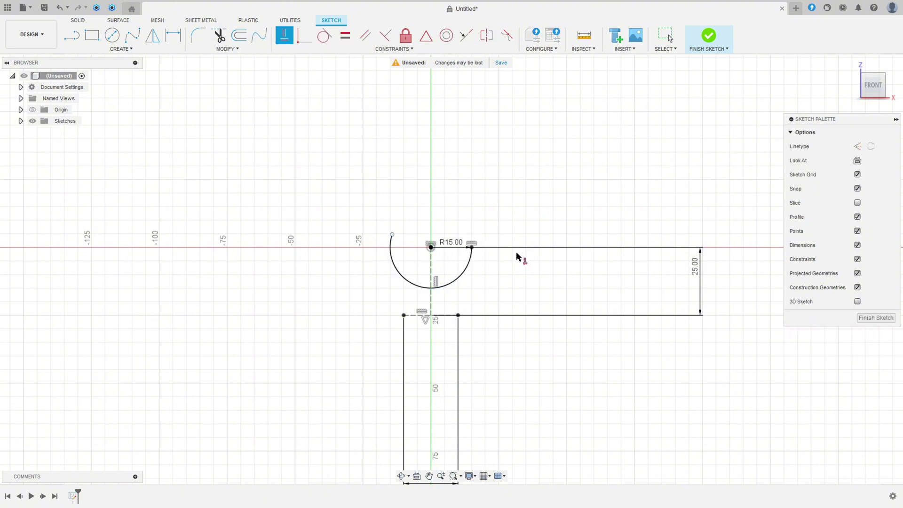
Draw a horizontal line leftward from the arc's left endpoint and dimension its far end 60 mm horizontally from the origin
key(l)
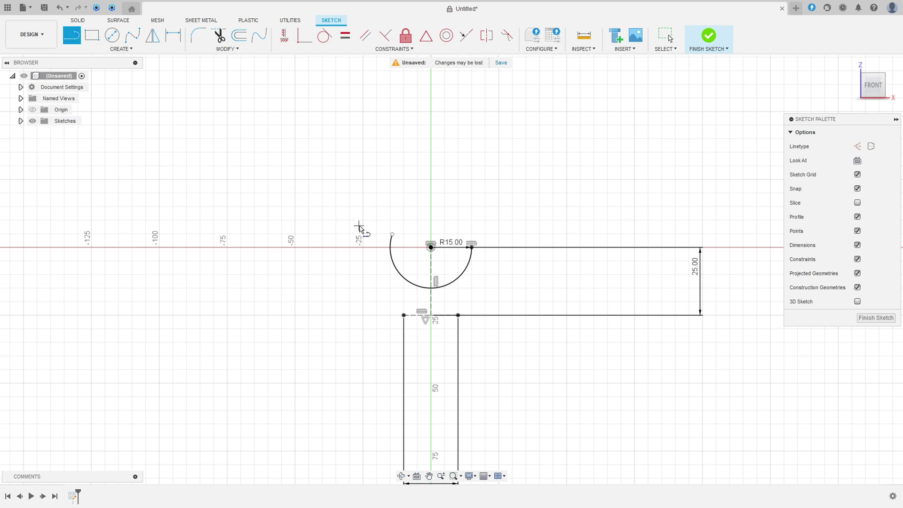
mouse_move(392, 234)
mouse_down()
mouse_move(272, 247)
mouse_move(254, 234)
mouse_up()
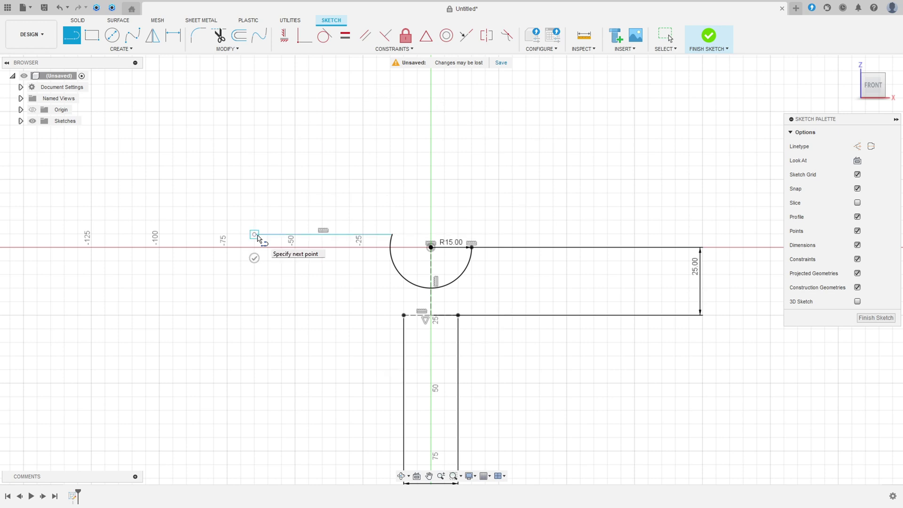
click(175, 36)
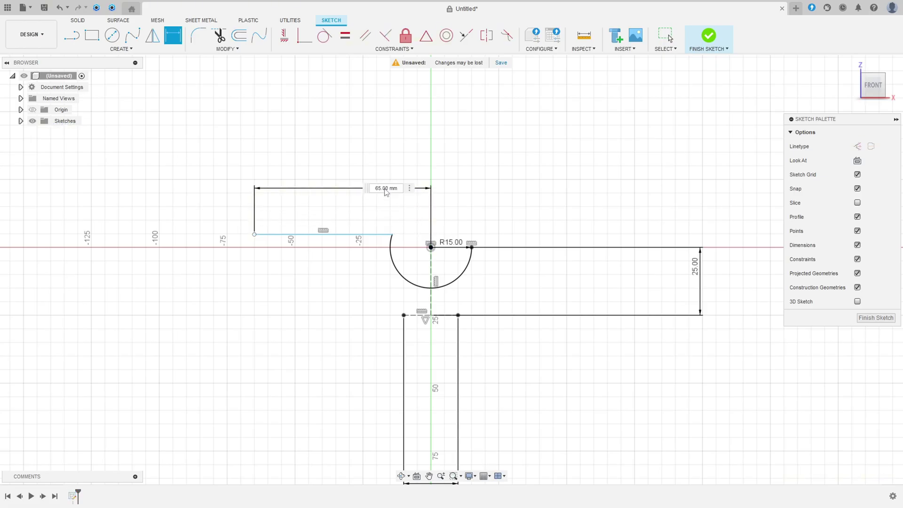
click(385, 188)
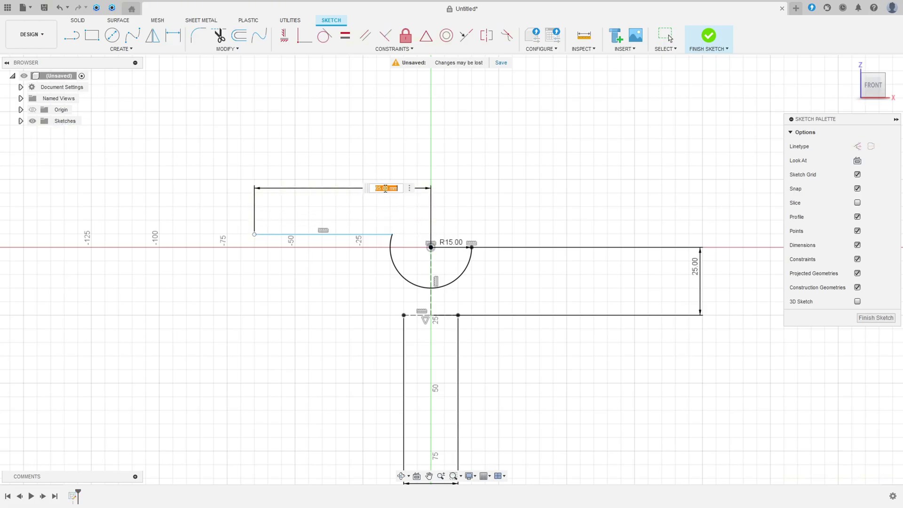
text(20)
key(Return)
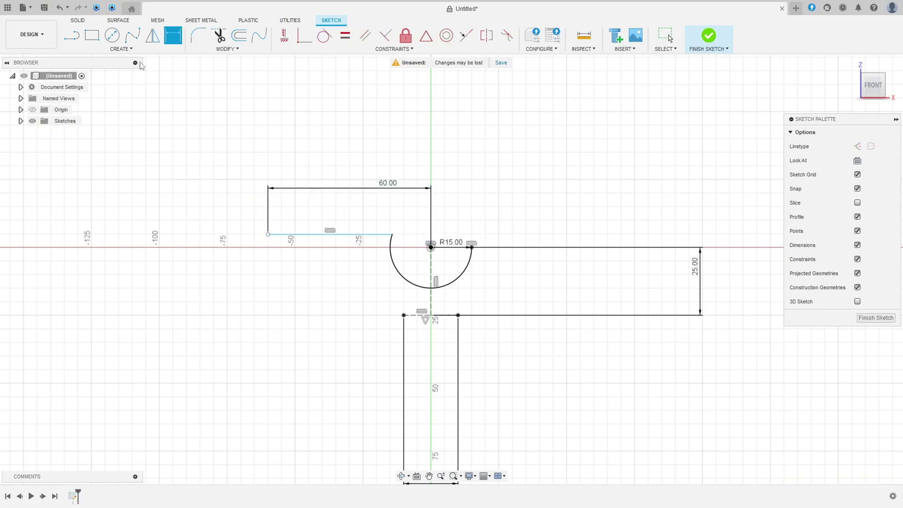
Draw a 180° center-point arc bulging outward from the horizontal line's left endpoint, centred directly below it at the short construction line's height
click(87, 49)
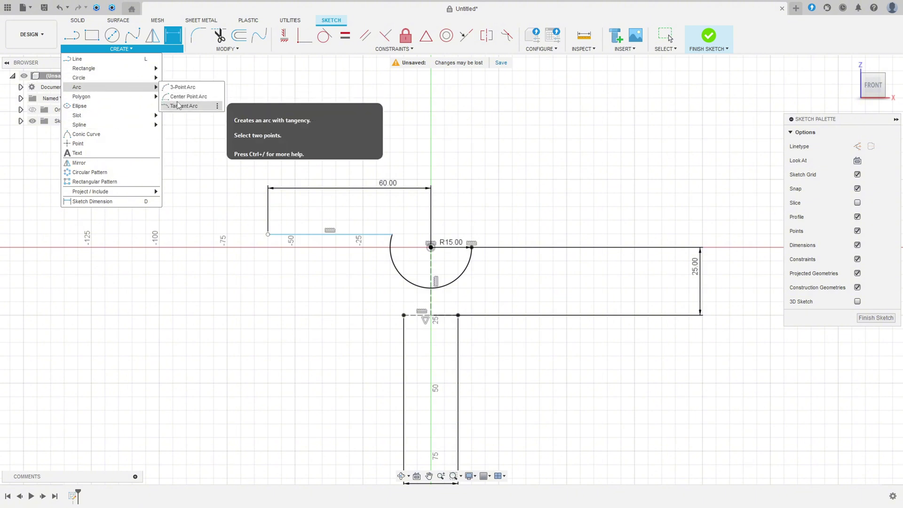
click(207, 87)
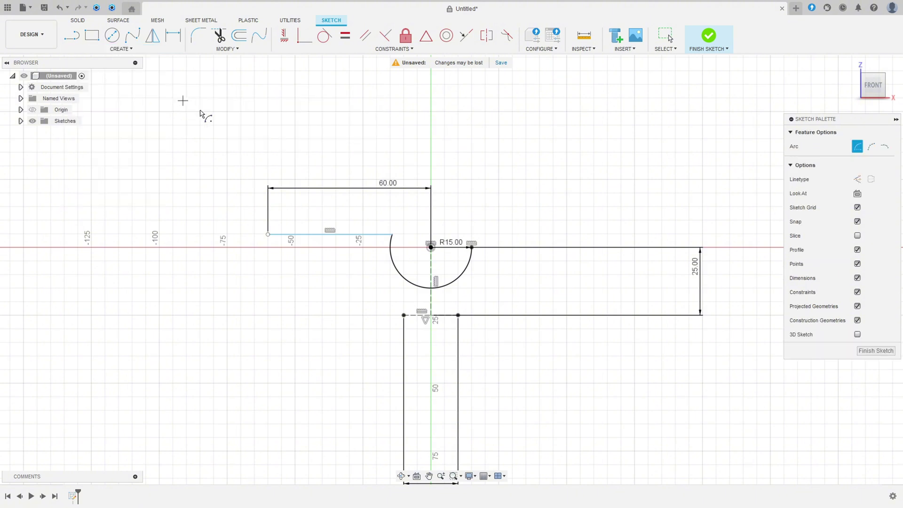
click(268, 315)
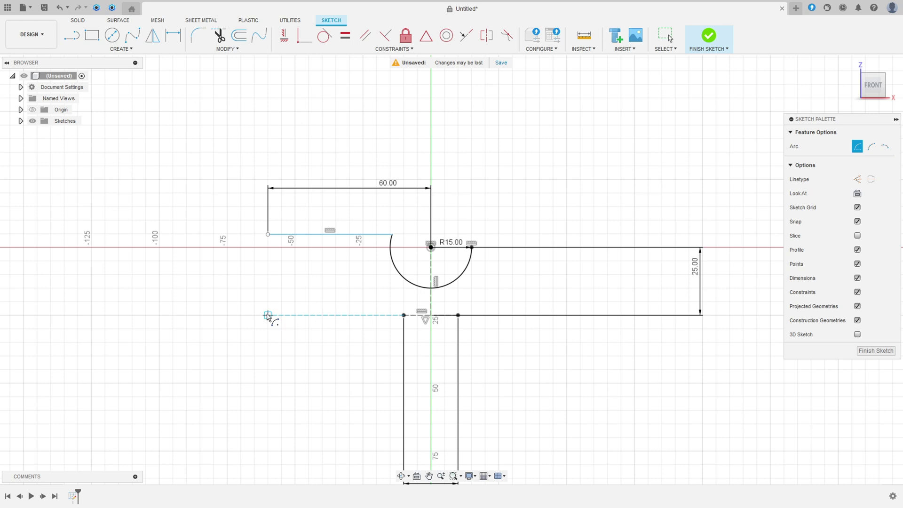
click(268, 235)
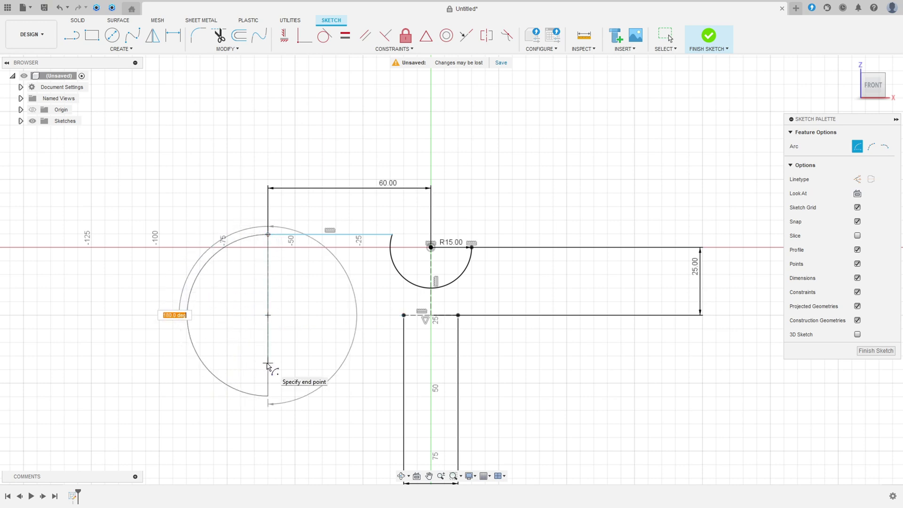
click(267, 360)
Dimension the large left arc with a radius of 30 mm
click(173, 35)
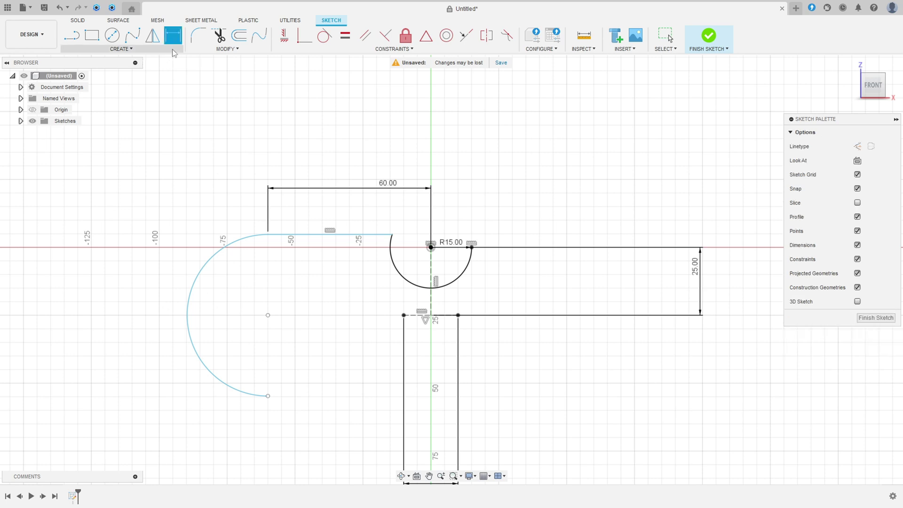
click(190, 299)
click(146, 297)
text(30)
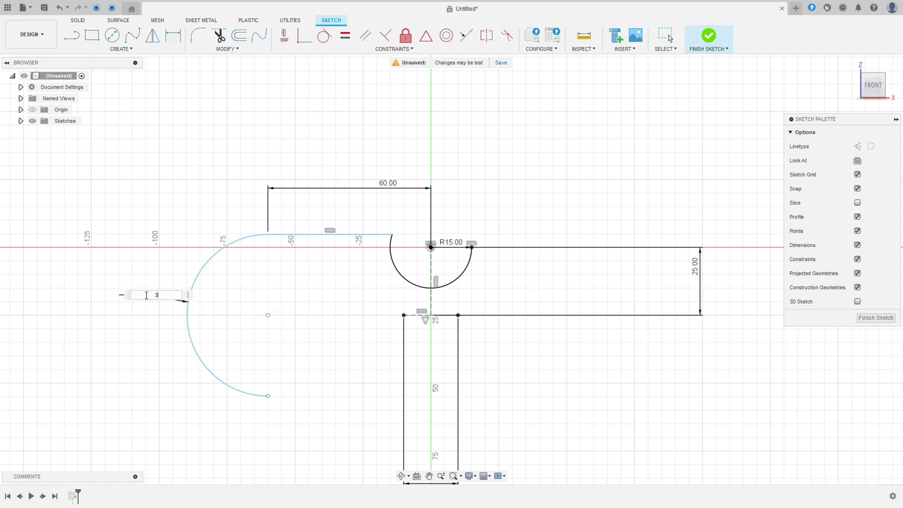
key(Return)
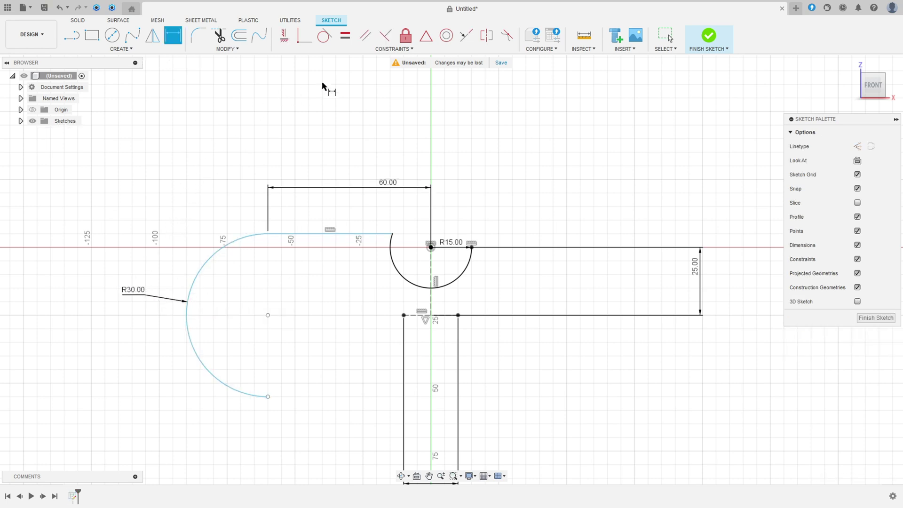
Apply a tangent constraint between the upper horizontal line and the R30 arc
click(327, 39)
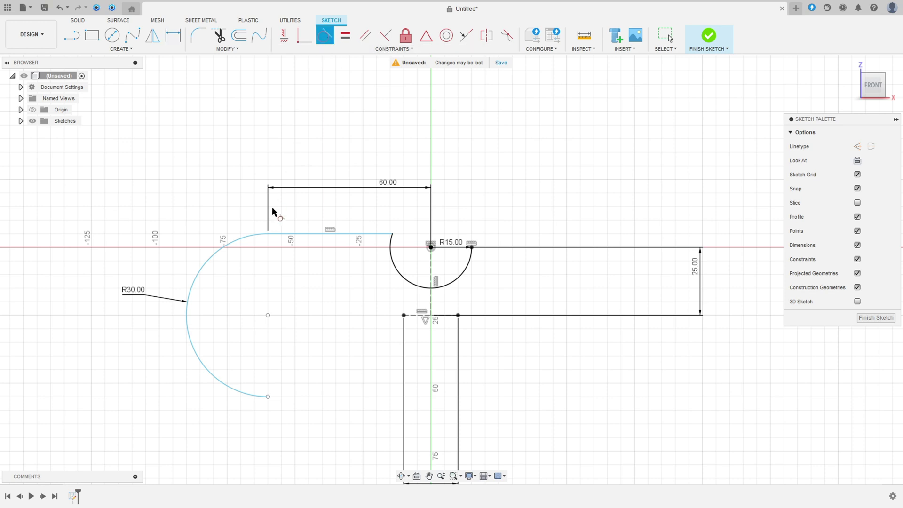
click(277, 234)
click(242, 238)
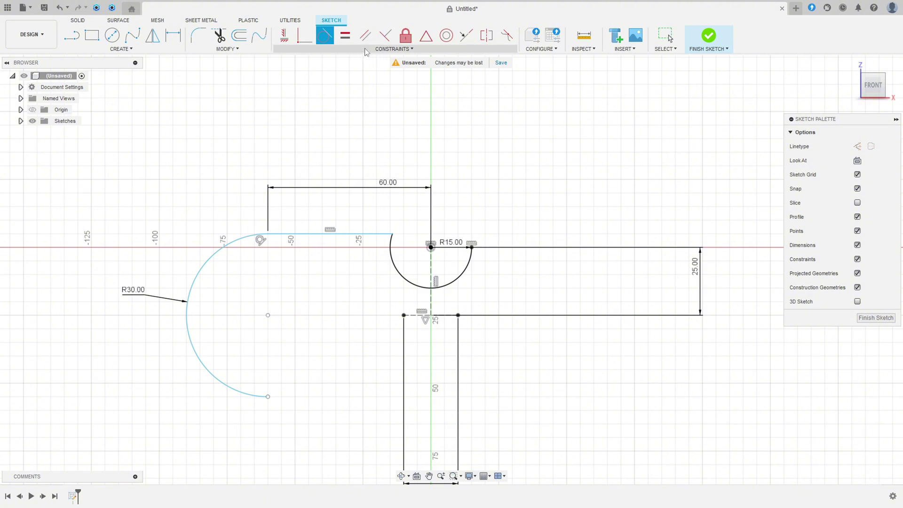
Constrain the R30 arc's center vertically with its lower endpoint and horizontally with the midpoint of the short construction line
click(285, 38)
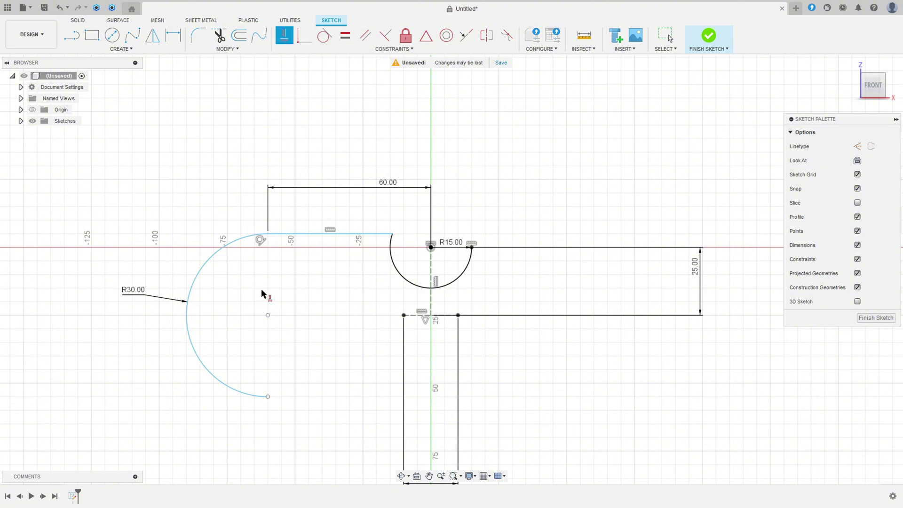
click(266, 314)
click(269, 396)
click(268, 315)
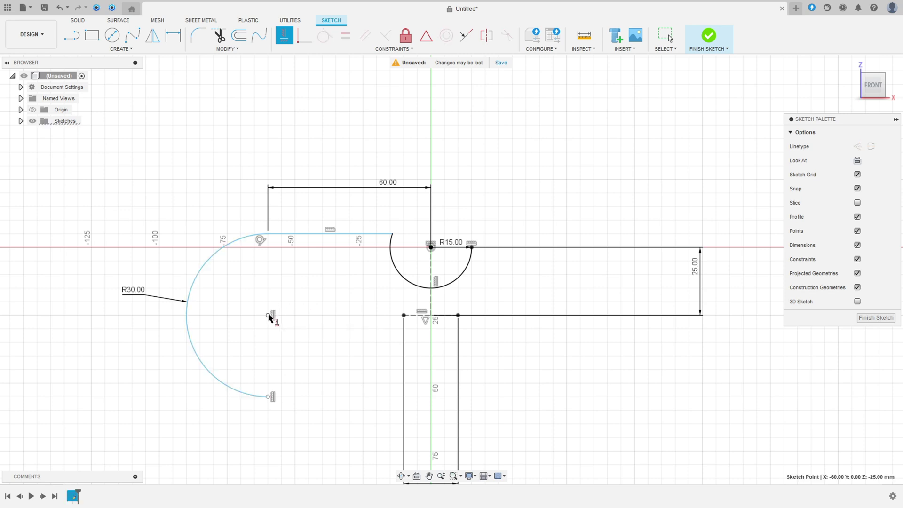
click(431, 315)
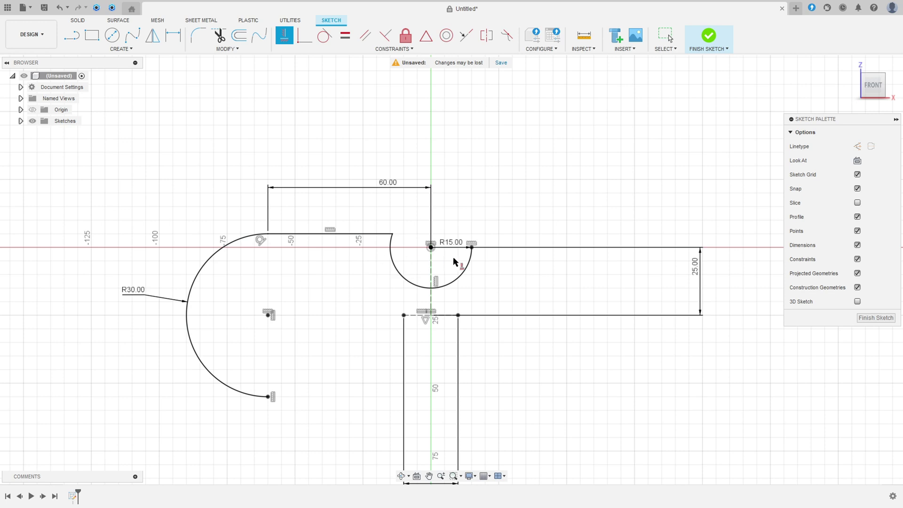
Hide the sketch constraint symbols and show them again
click(857, 259)
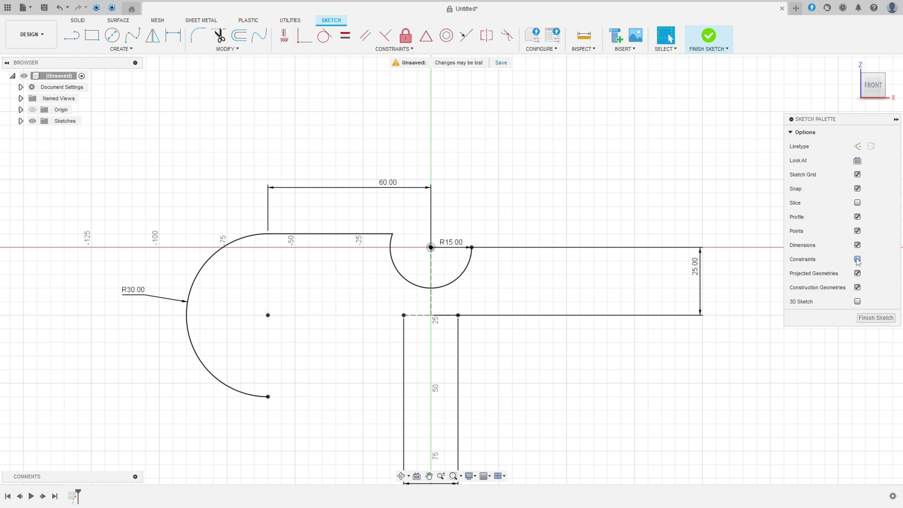
click(857, 259)
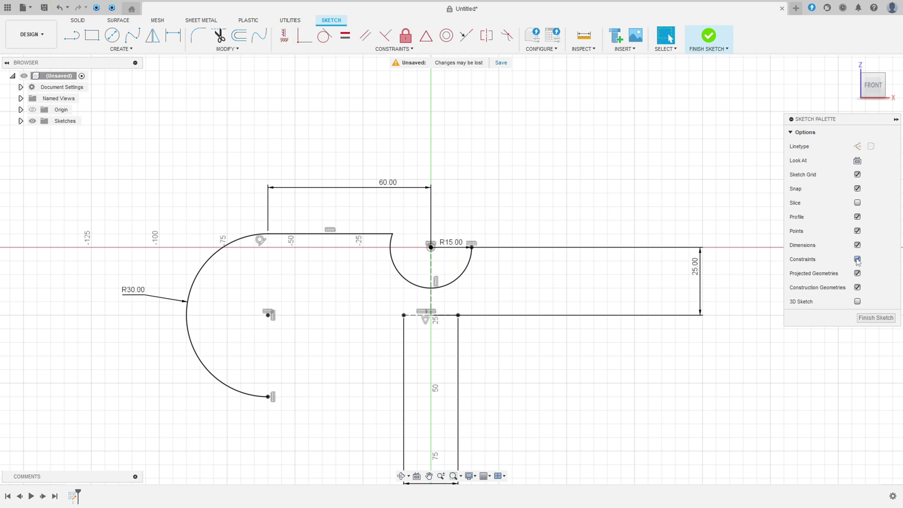
Mirror the upper horizontal line and the R15 arc about the short horizontal construction line
click(152, 38)
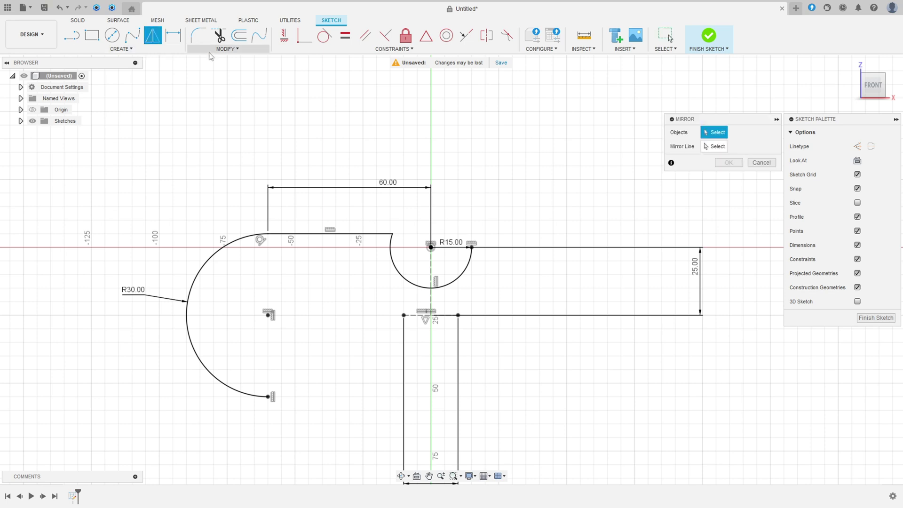
click(342, 234)
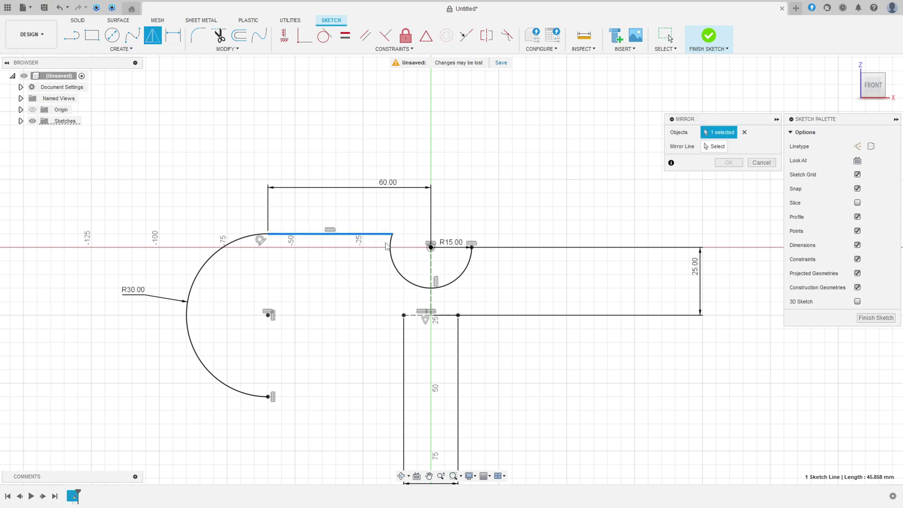
click(397, 272)
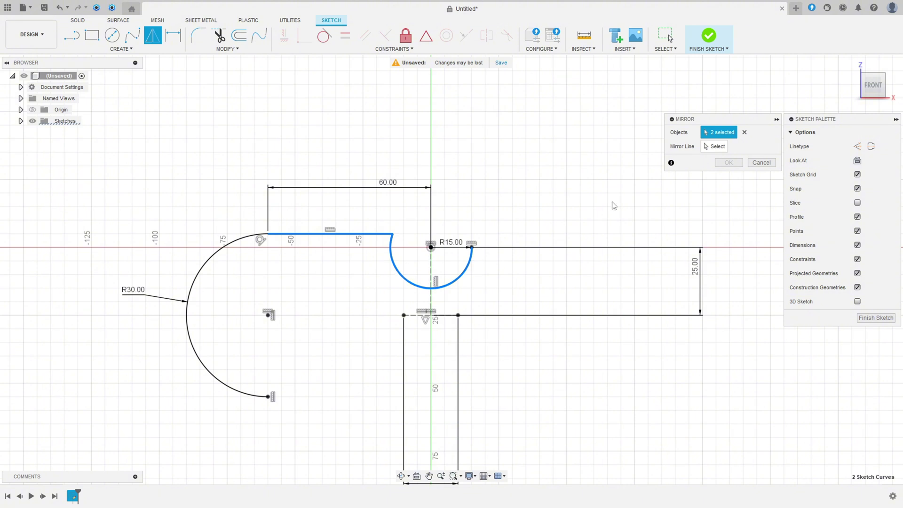
click(709, 148)
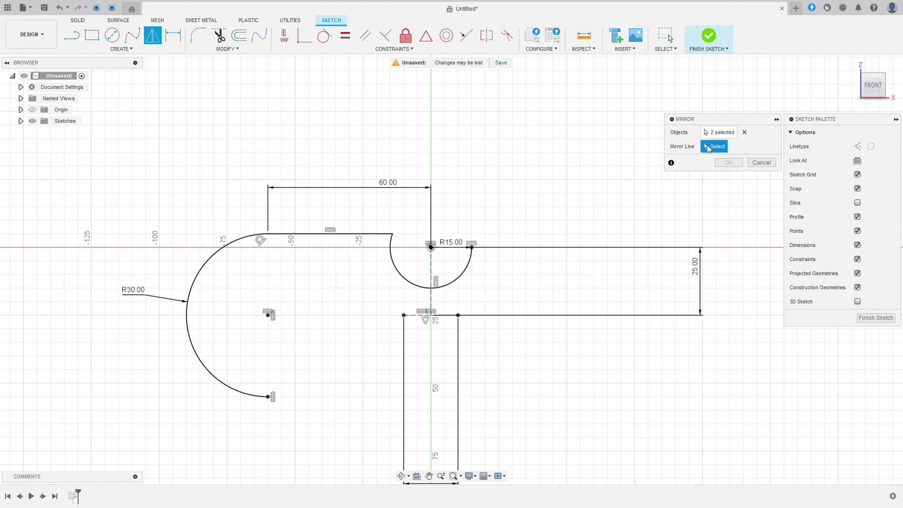
click(416, 315)
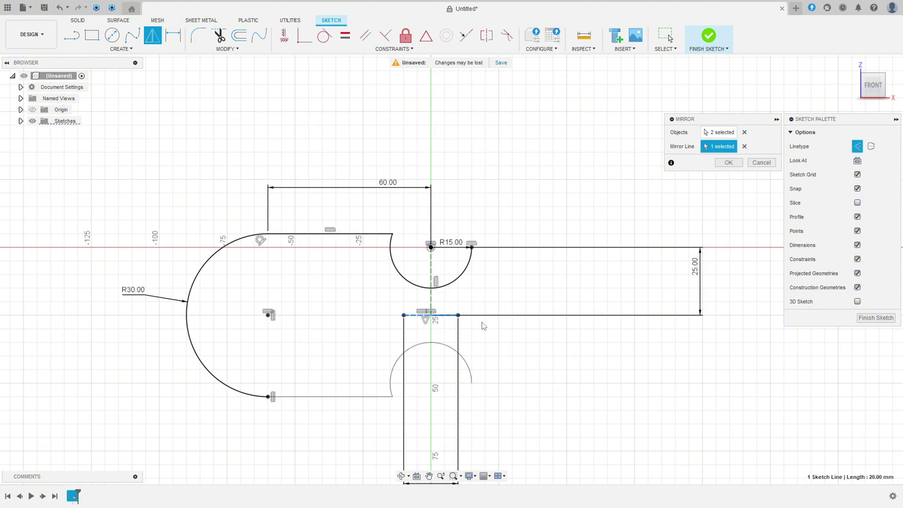
click(727, 167)
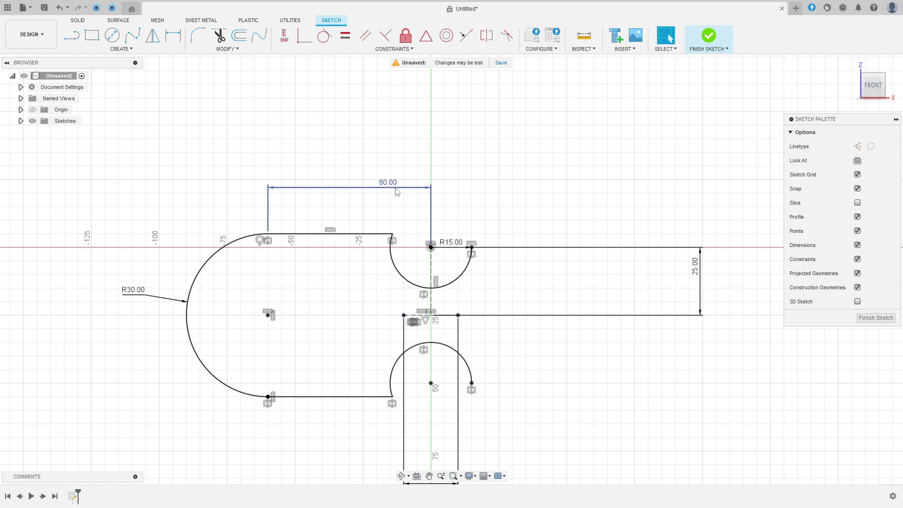
Offset the whole connected outer profile chain inward with a distance of -10 mm
click(239, 36)
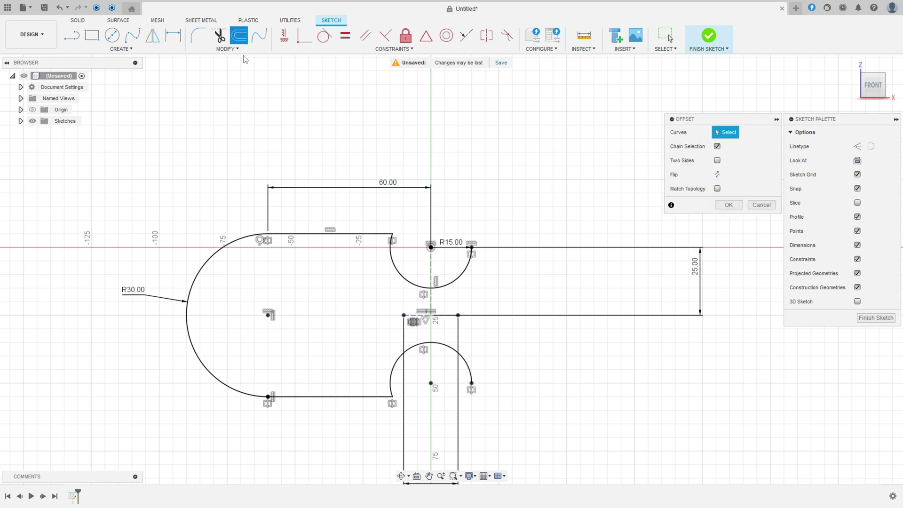
click(291, 240)
click(310, 398)
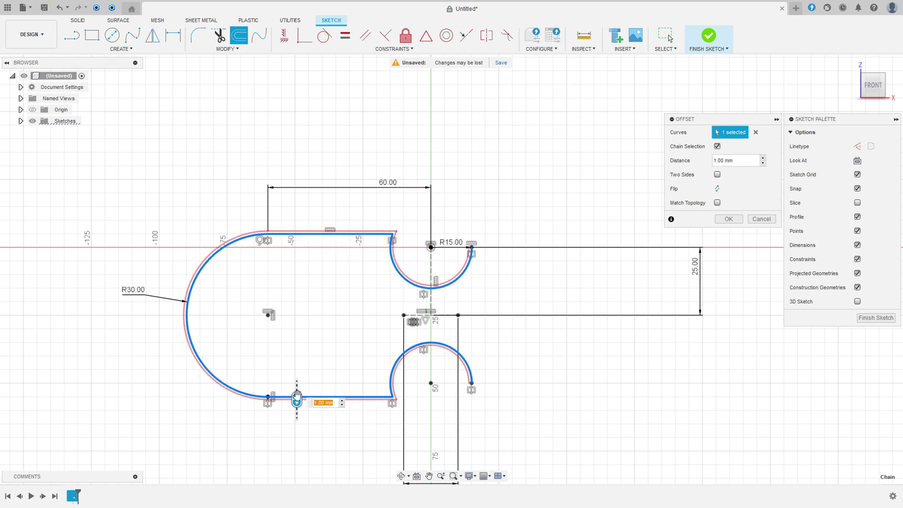
drag(297, 399, 297, 380)
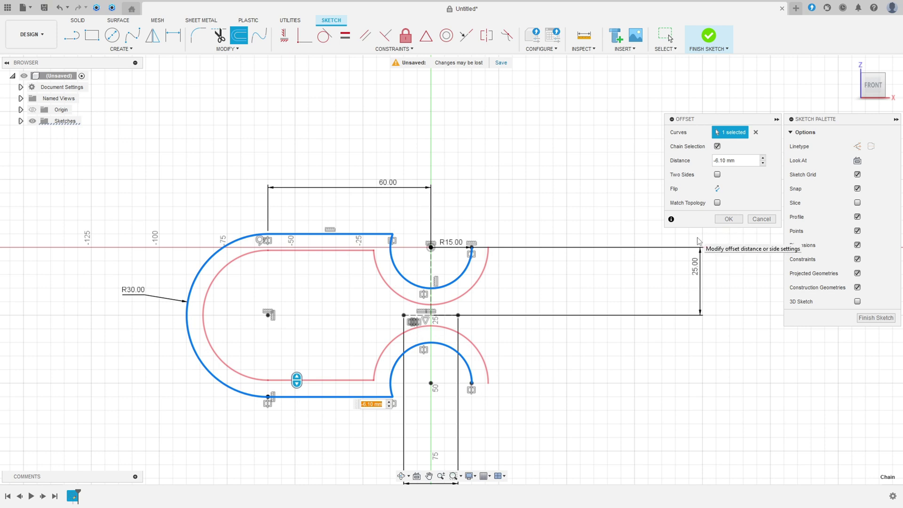
text(-10)
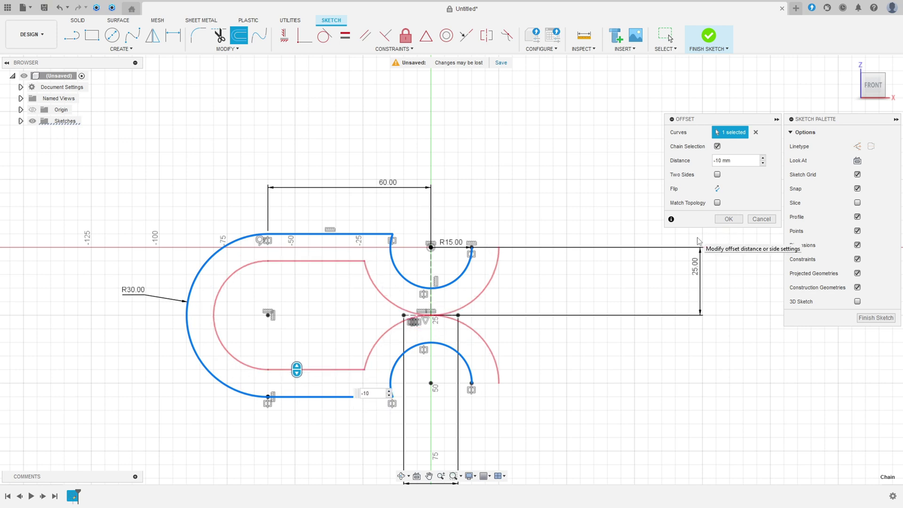
click(729, 220)
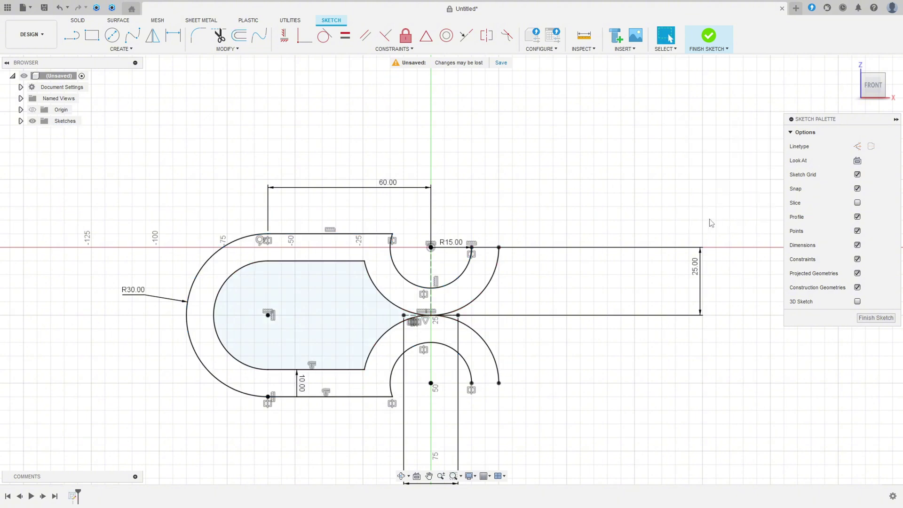
Inspect where the offset arcs meet, check the neck area in the PDF drawing's front view, and return to Fusion
scroll(422, 332, up, 5)
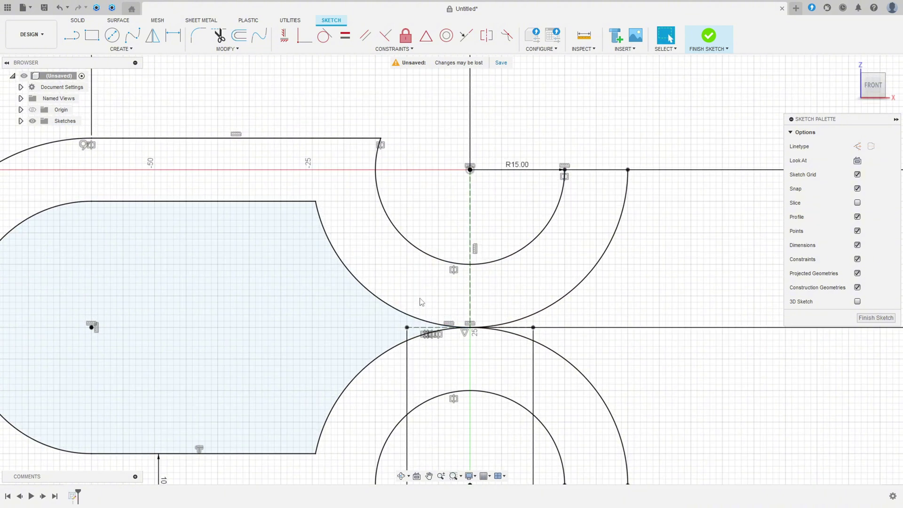
scroll(421, 306, down, 2)
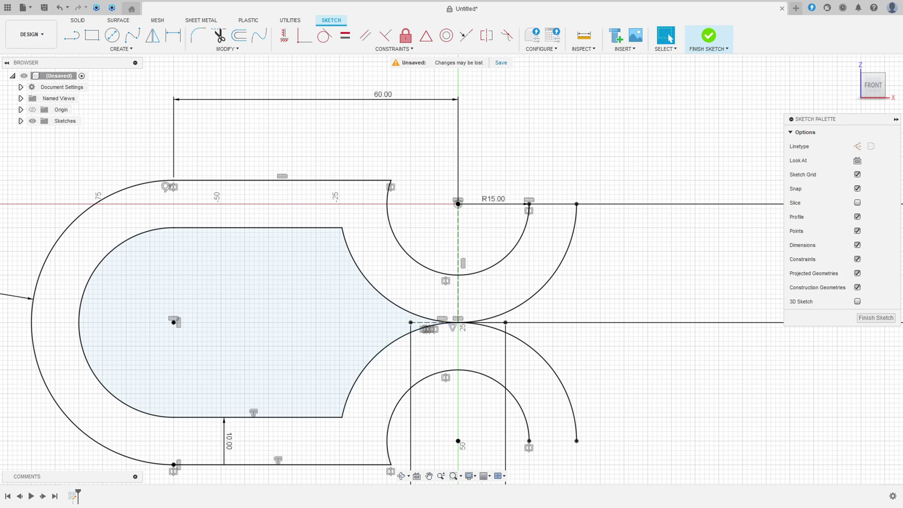
key(alt+Tab)
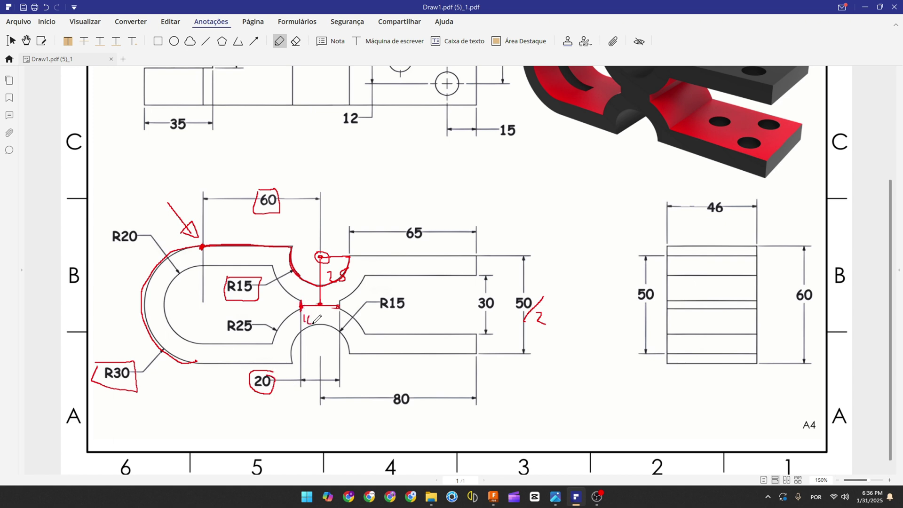
click(494, 497)
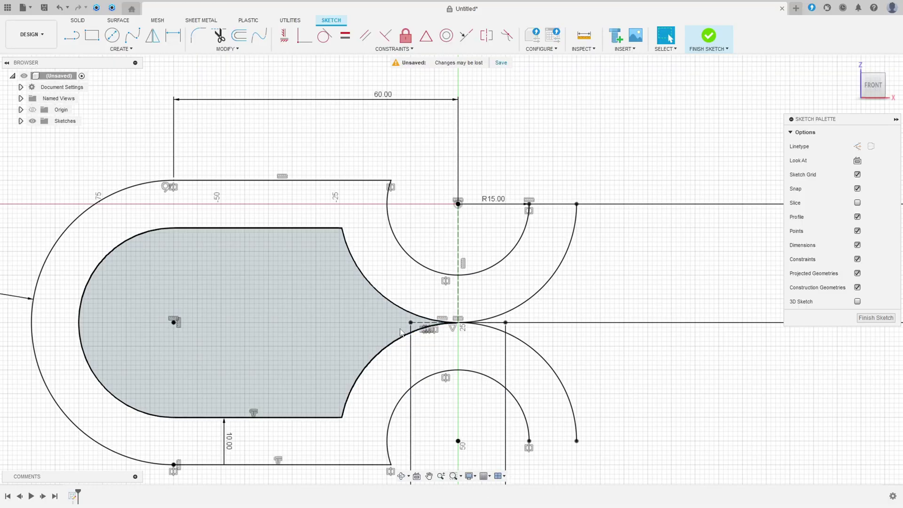
Draw a short vertical line about 5.4 mm long between the two offset arcs, just left of the construction line's left endpoint
scroll(372, 288, up, 5)
key(l)
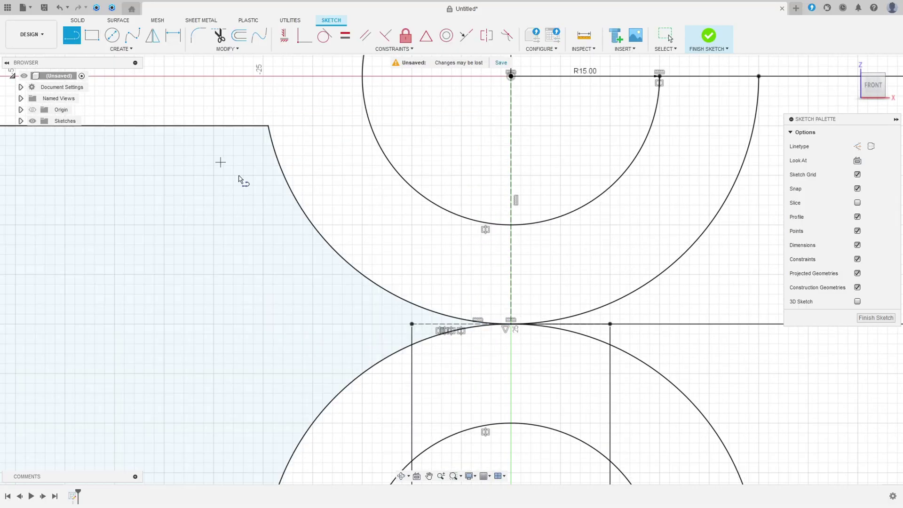
click(399, 298)
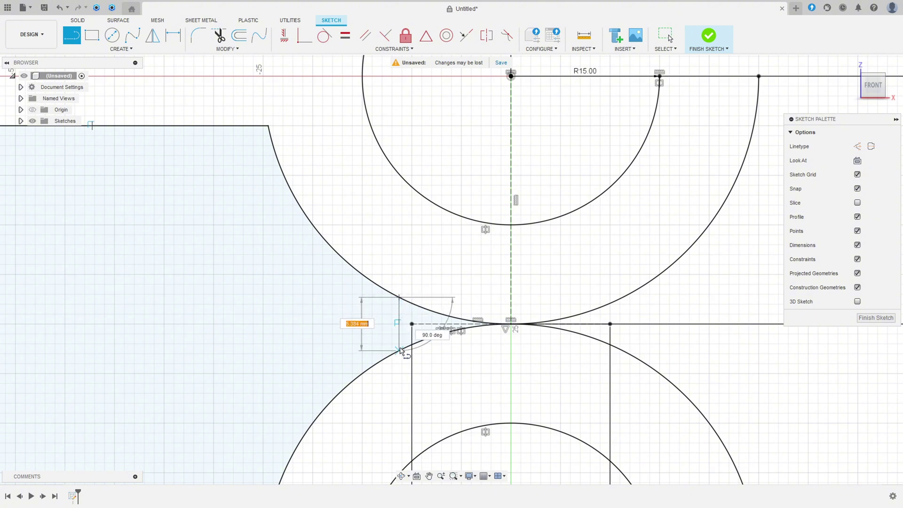
click(399, 351)
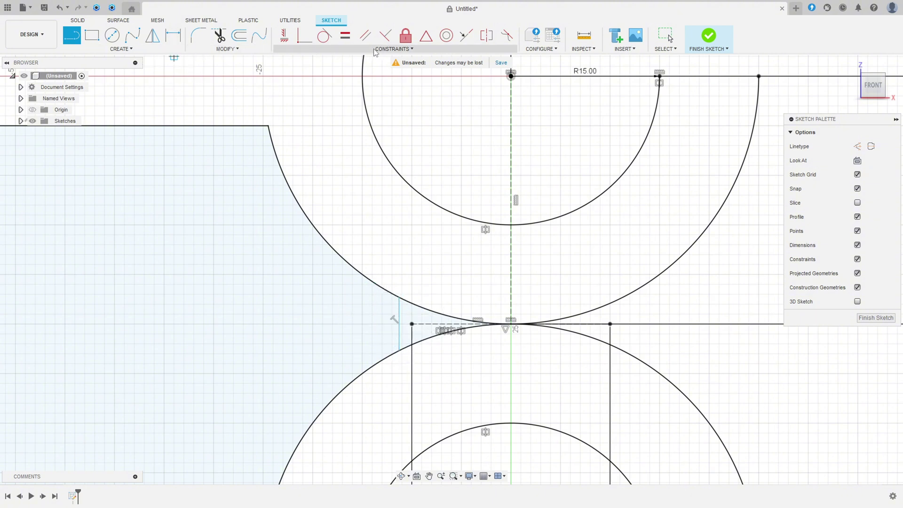
Apply a midpoint constraint between the short vertical line and the left endpoint of the construction line
click(425, 35)
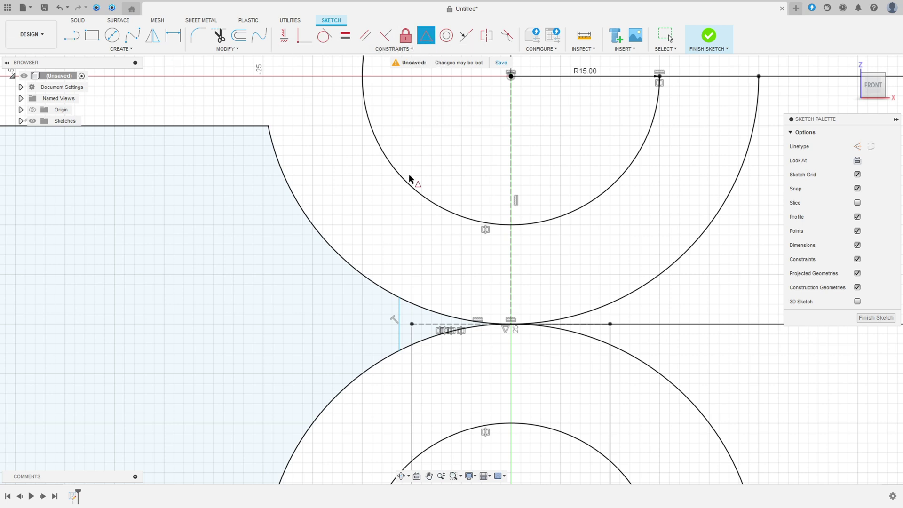
click(398, 320)
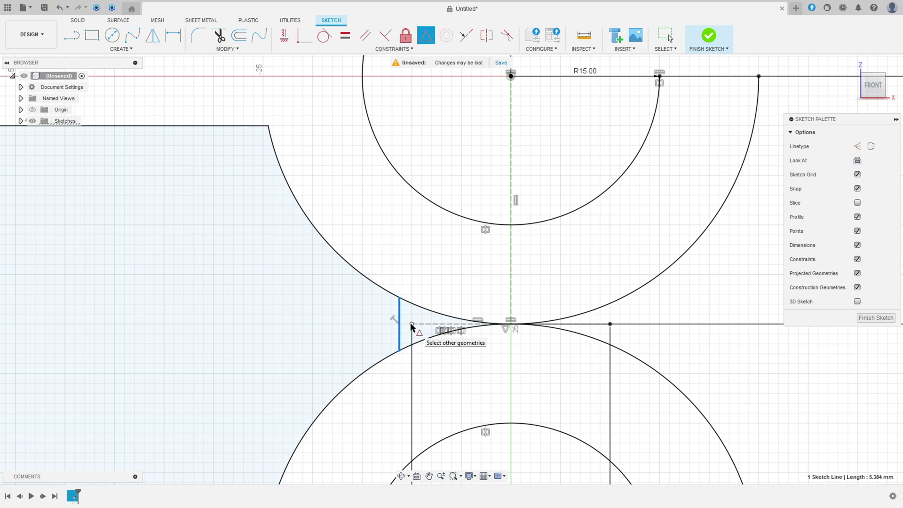
click(412, 324)
scroll(367, 337, down, 4)
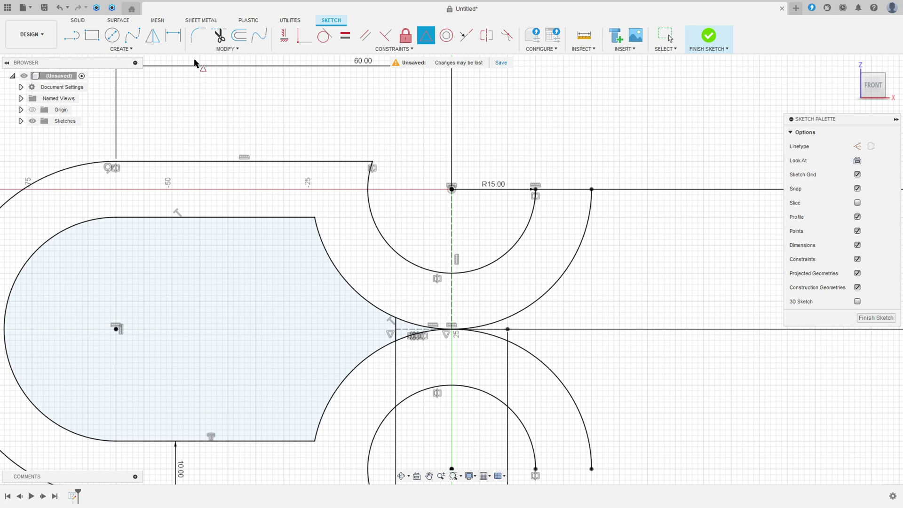
Trim away the upper and lower offset arc portions between the short vertical line and the vertical centre construction line
click(219, 35)
scroll(406, 320, up, 3)
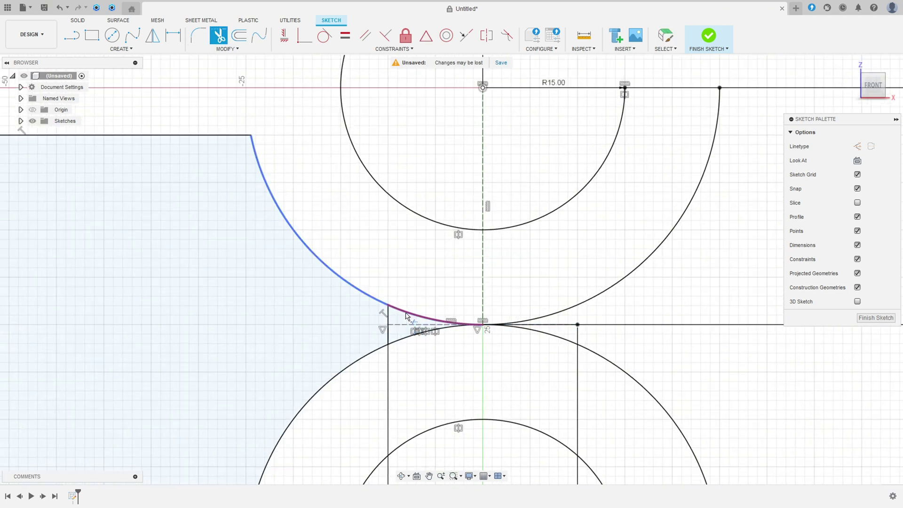
click(407, 316)
scroll(332, 316, down, 1)
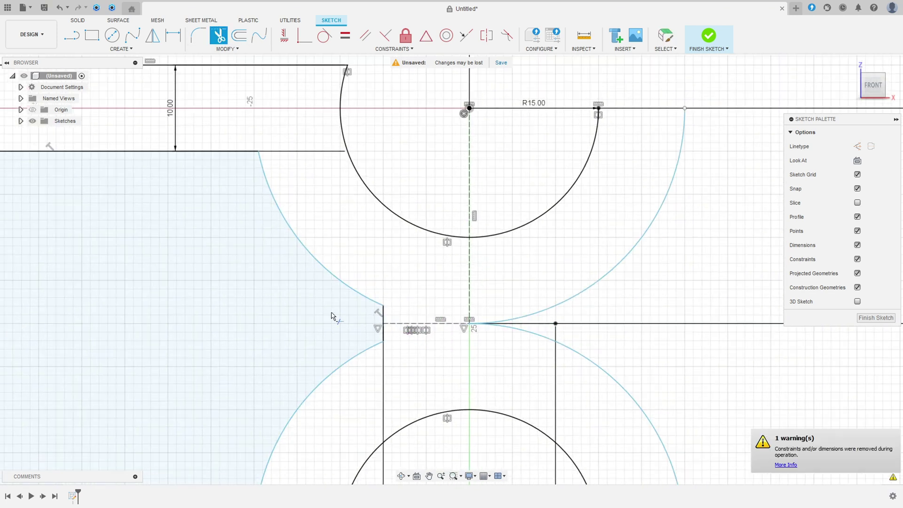
scroll(332, 316, down, 3)
Dimension the upper offset arc beside the closed inner profile with a radius of 25 mm
click(173, 36)
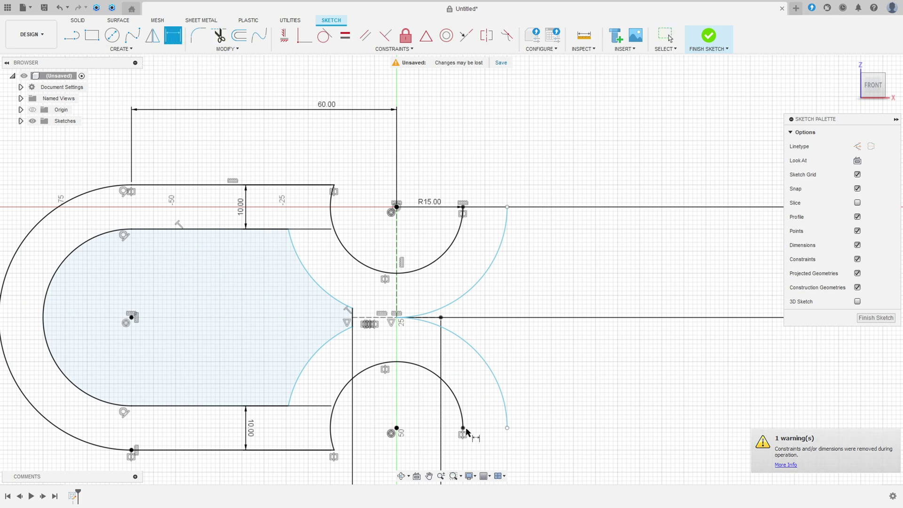
click(311, 284)
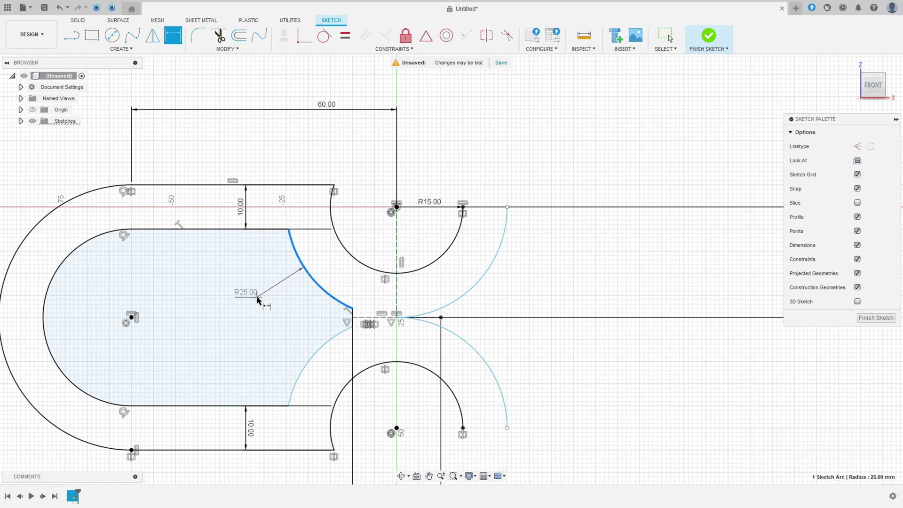
click(257, 297)
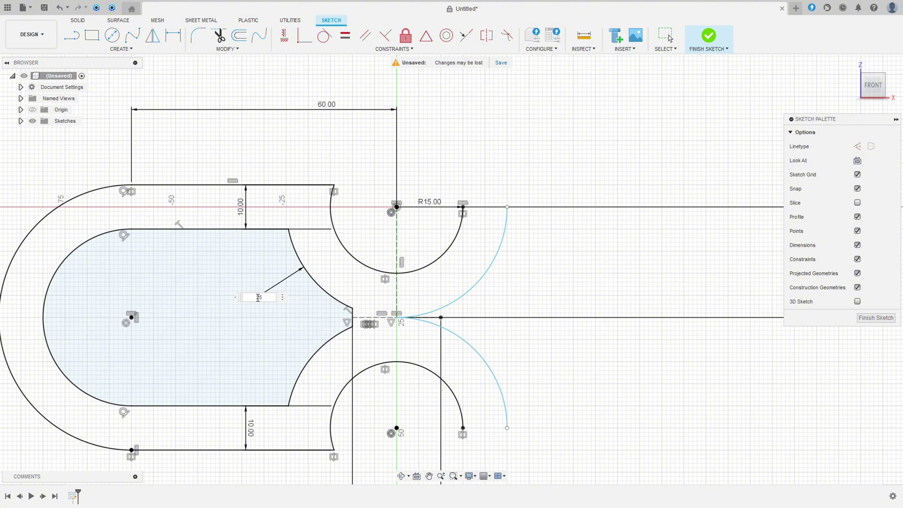
key(Return)
scroll(285, 303, down, 2)
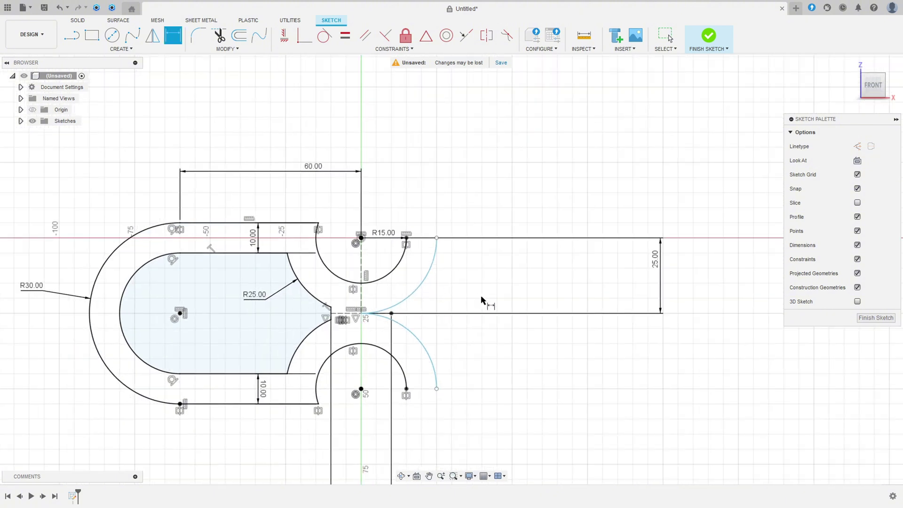
scroll(482, 299, up, 1)
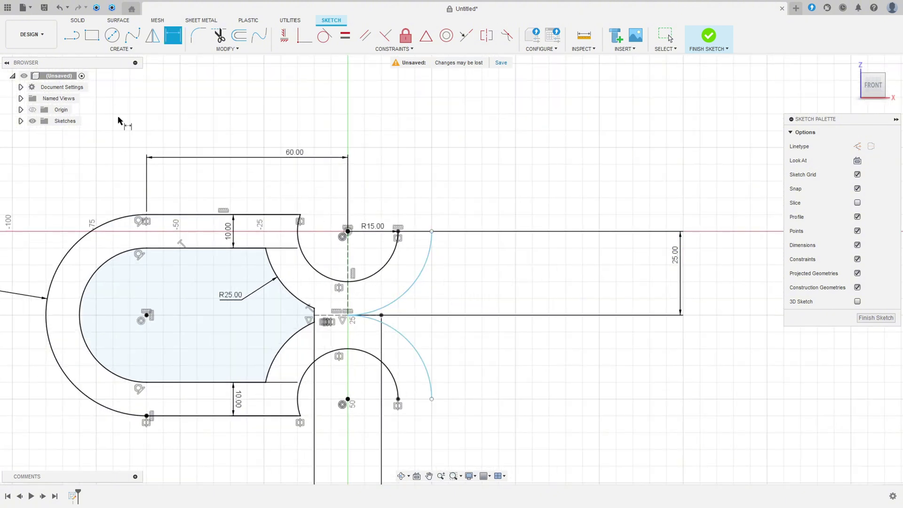
Draw a short vertical line connecting the upper and lower offset arcs, just right of the centre line
click(75, 37)
scroll(366, 304, up, 3)
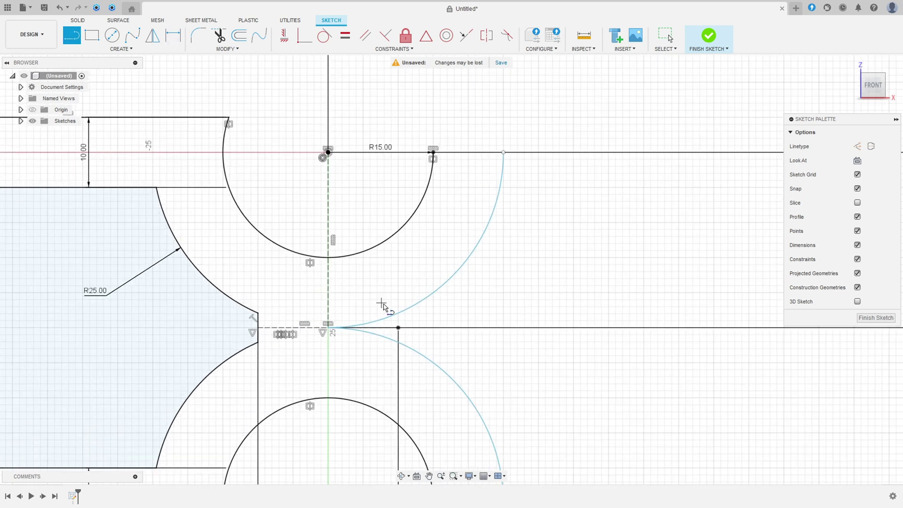
click(392, 310)
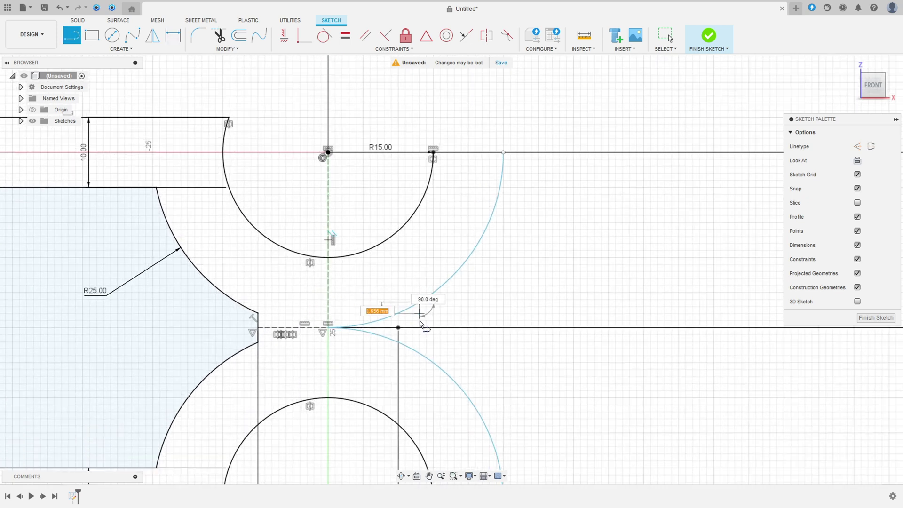
click(418, 354)
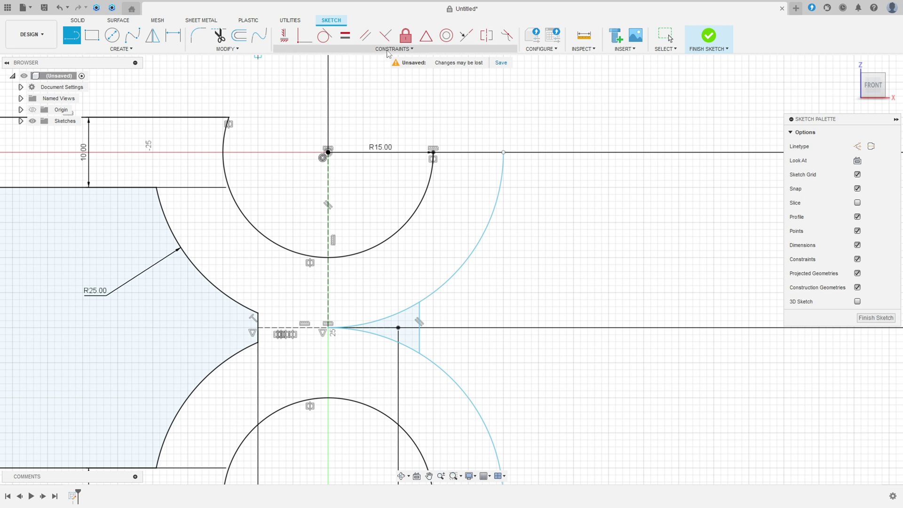
Apply a midpoint constraint between the new short vertical line and the right endpoint of the horizontal neck line
click(426, 37)
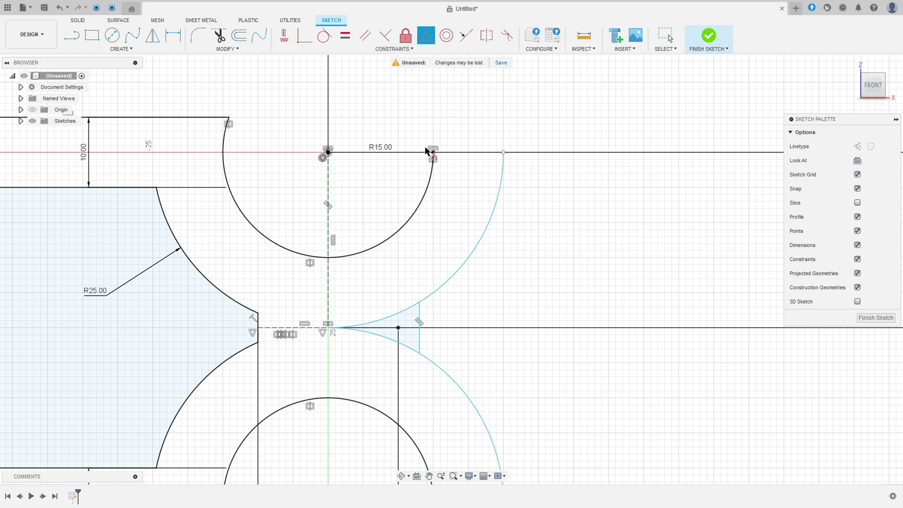
click(419, 318)
click(398, 328)
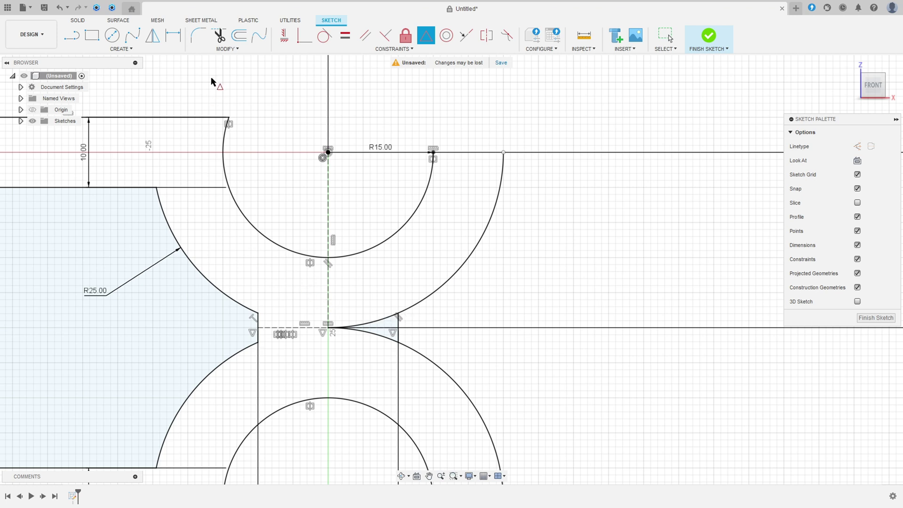
Trim the offset arc pieces inside the neck's right vertical line and dimension the upper right arc's radius as 25 mm
click(219, 36)
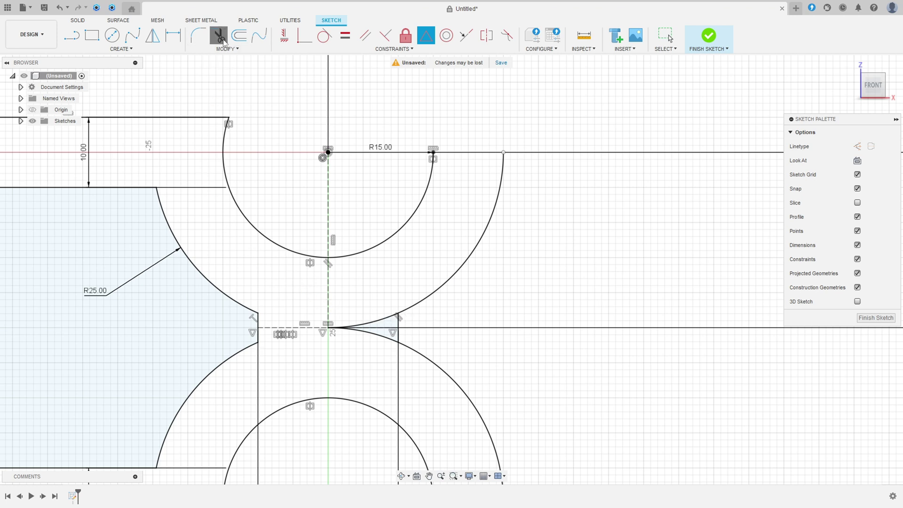
click(386, 321)
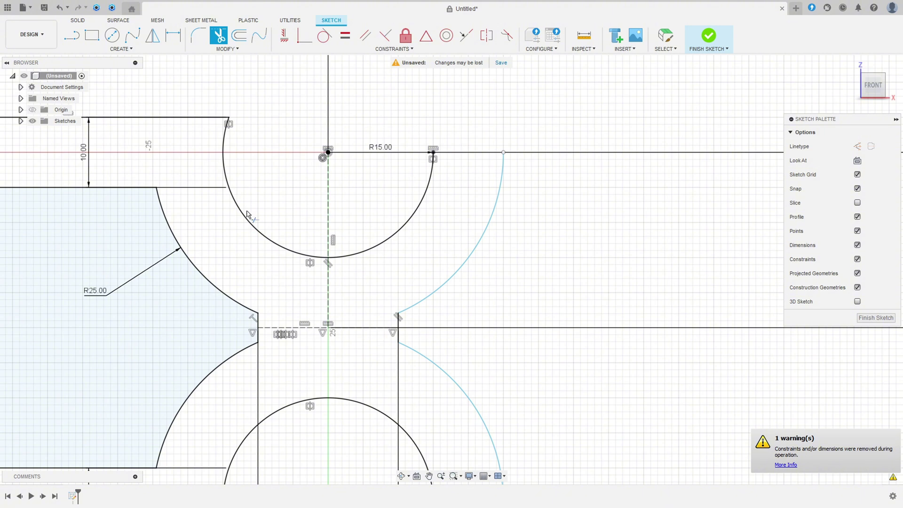
click(171, 38)
click(449, 276)
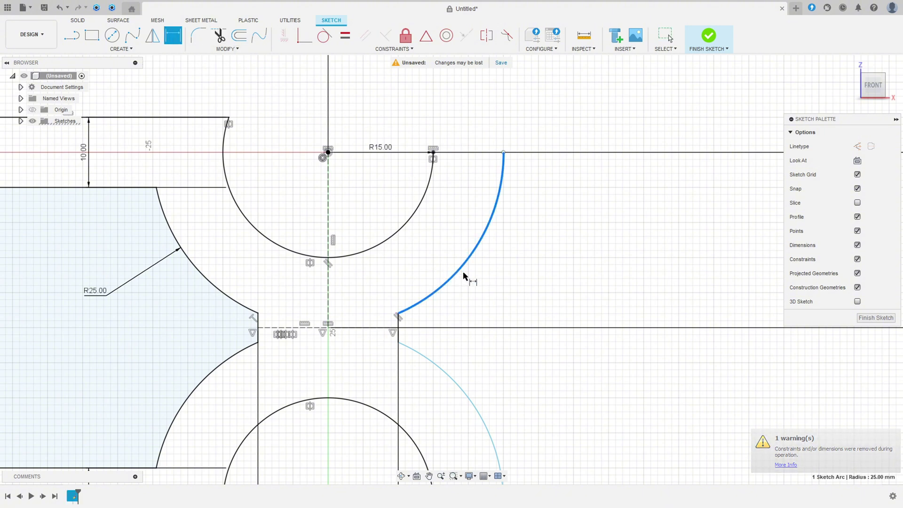
click(519, 277)
key(Return)
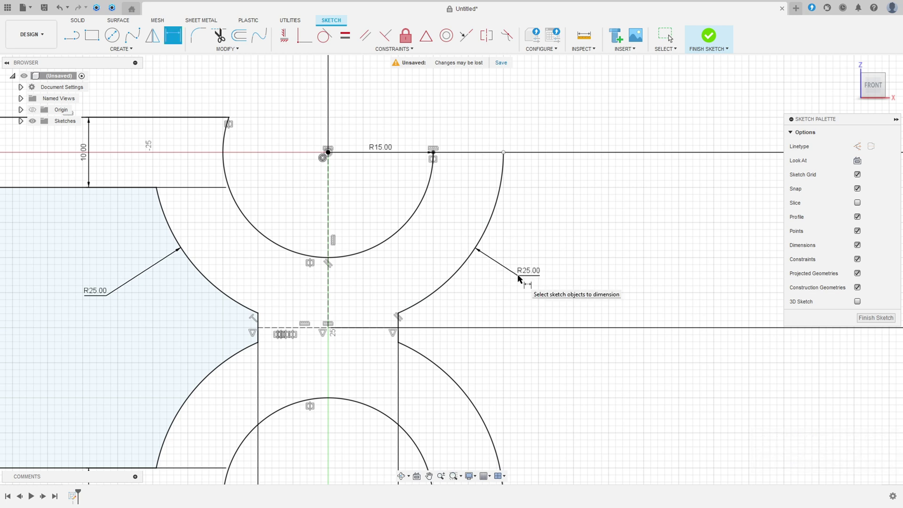
key(Escape)
Shorten the two right-hand offset arcs by pulling their free endpoints back toward the neck
scroll(506, 345, down, 3)
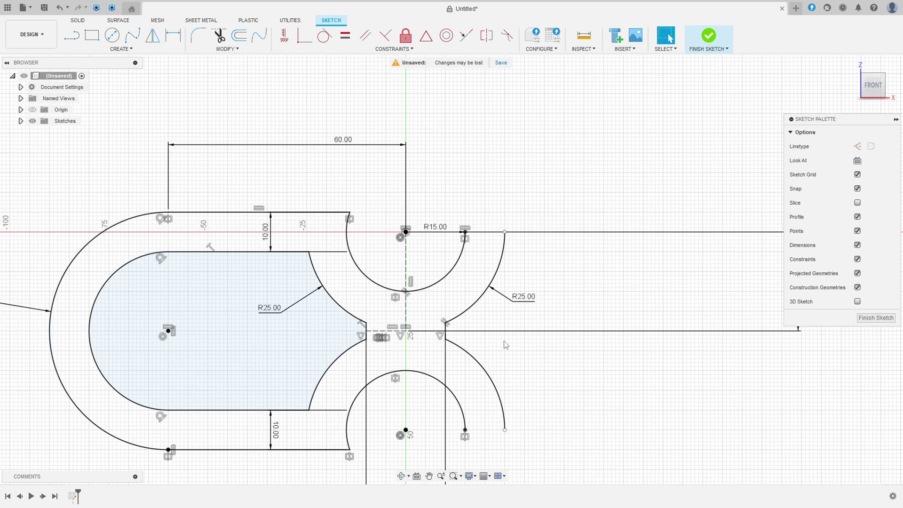
drag(505, 233, 500, 260)
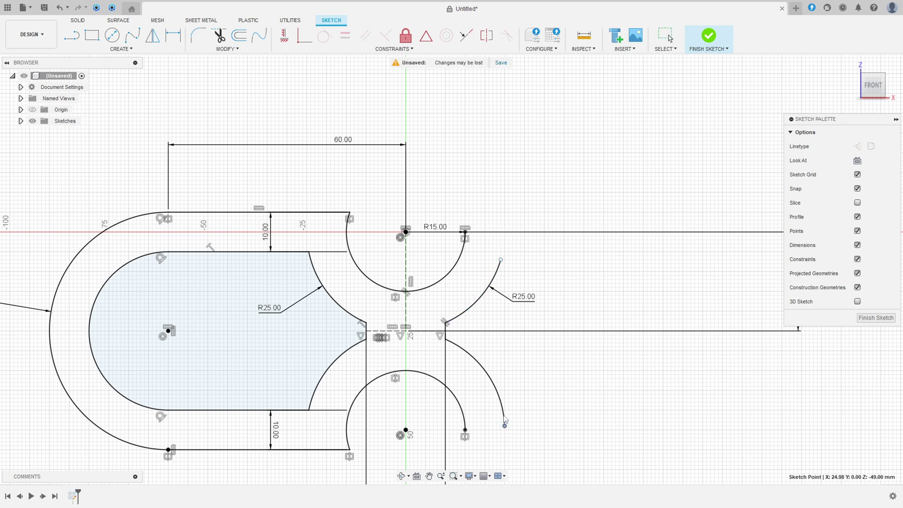
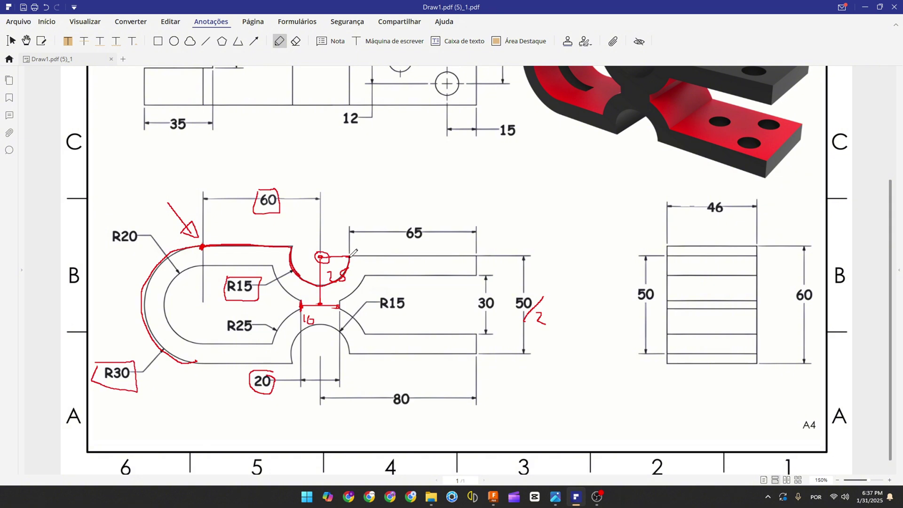
In the PDF drawing, trace the upper right arm, mark its 65 length, 10 thickness and R25 arc, and return to Fusion
drag(349, 255, 478, 257)
mouse_move(424, 221)
mouse_down()
mouse_move(402, 228)
mouse_move(422, 240)
mouse_move(424, 221)
mouse_up()
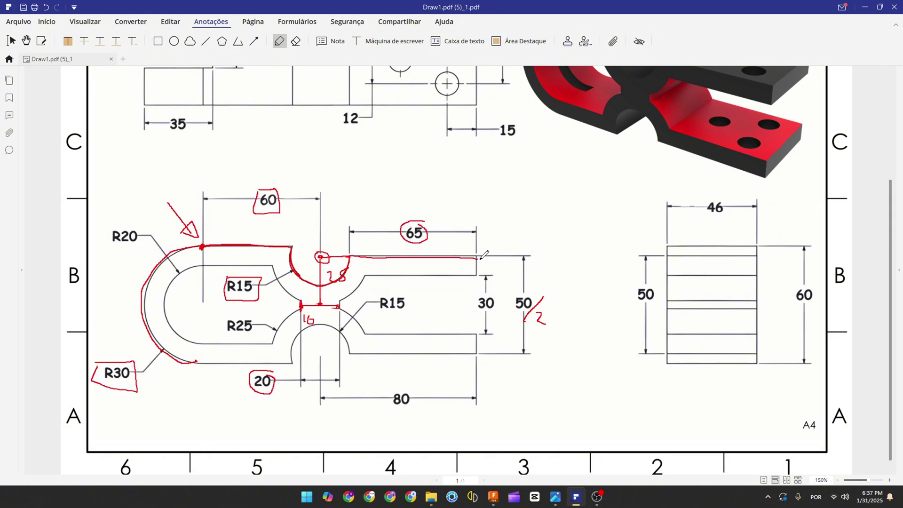
mouse_move(476, 255)
mouse_down()
mouse_move(481, 275)
mouse_move(509, 257)
mouse_up()
mouse_move(482, 352)
mouse_down()
mouse_move(492, 353)
mouse_move(483, 348)
mouse_move(510, 310)
mouse_up()
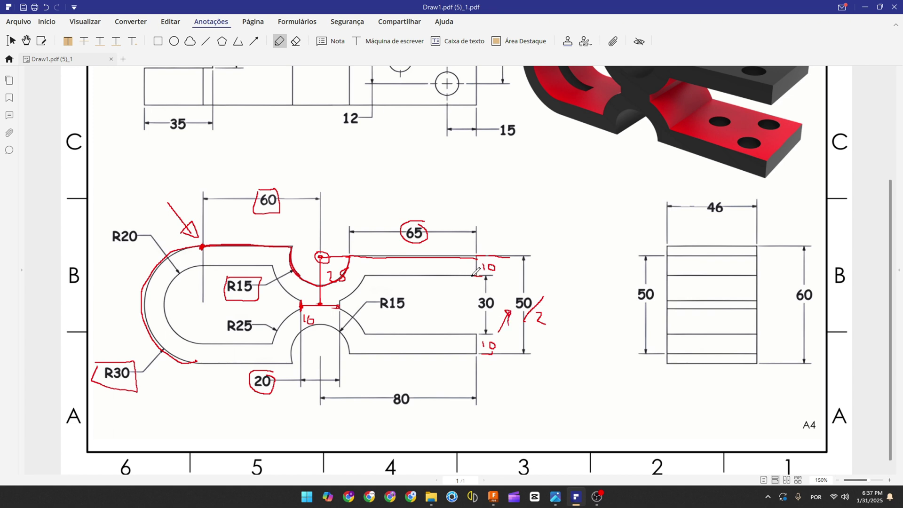
drag(472, 275, 364, 277)
mouse_move(224, 315)
mouse_down()
mouse_move(260, 312)
mouse_move(257, 334)
mouse_move(225, 318)
mouse_up()
click(493, 496)
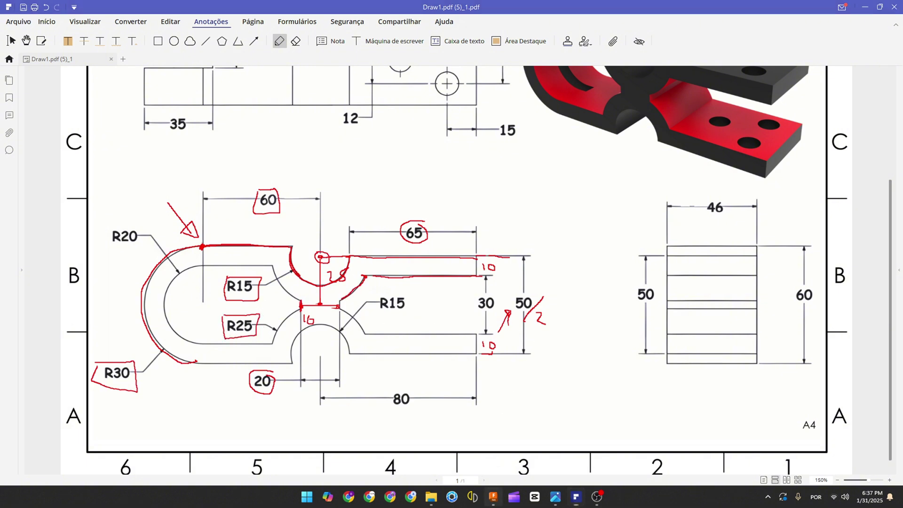
Draw a horizontal line rightward from the right end of the upper R15 arc and dimension its length as 65 mm
click(73, 36)
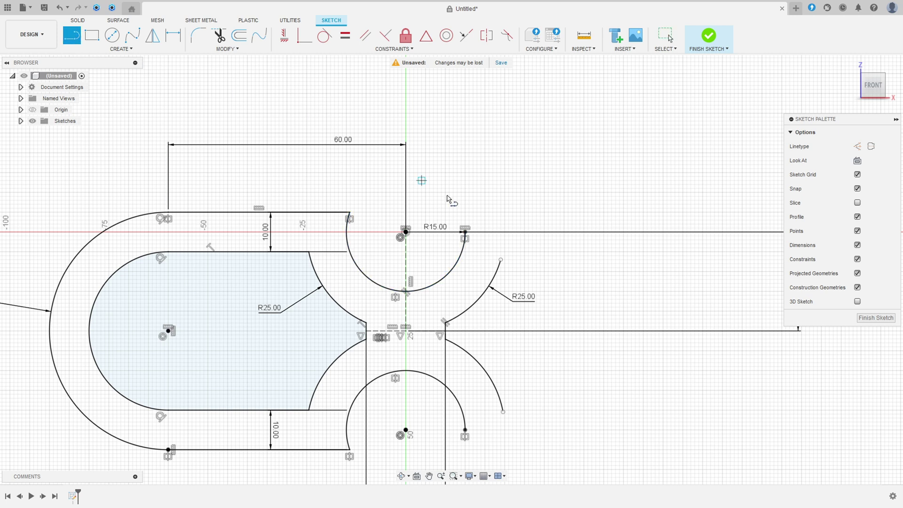
click(466, 232)
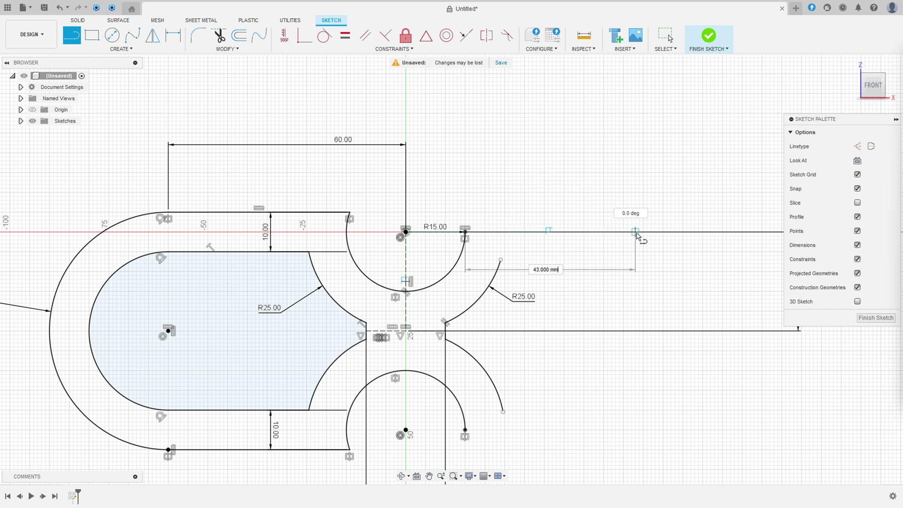
click(664, 232)
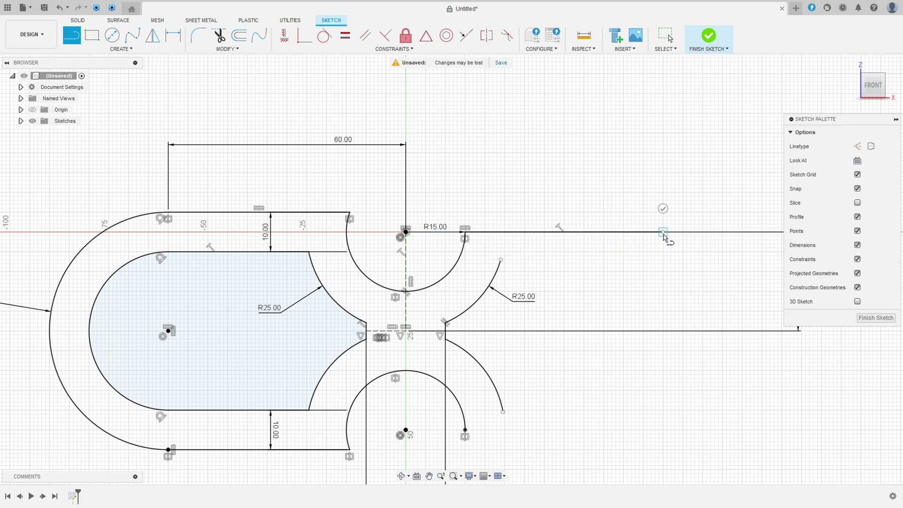
key(d)
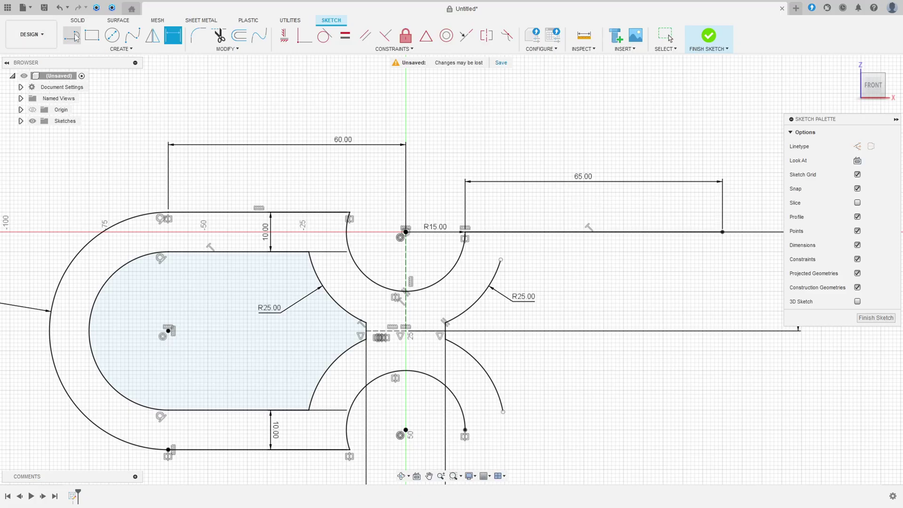
From the 65 mm line's right end, draw a 10 mm vertical line downward and a horizontal line back to about X 34 mm
click(73, 37)
click(722, 232)
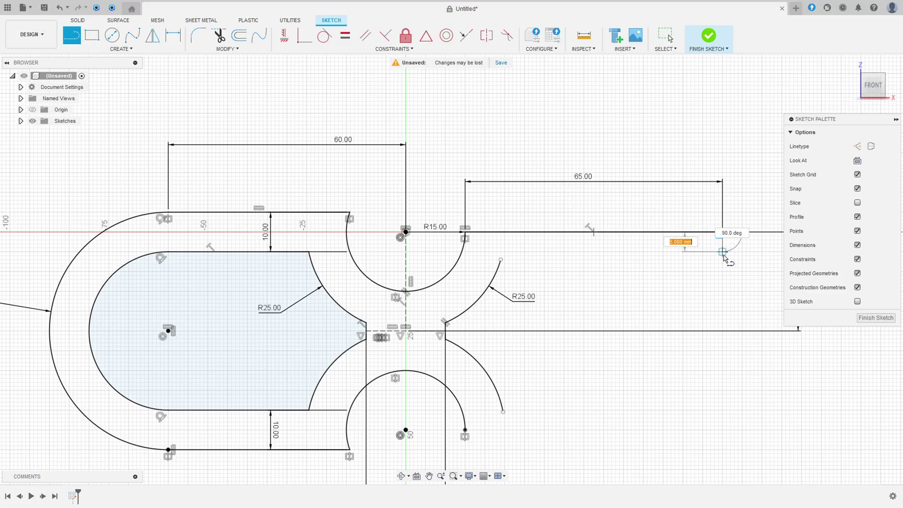
text(10)
key(Tab)
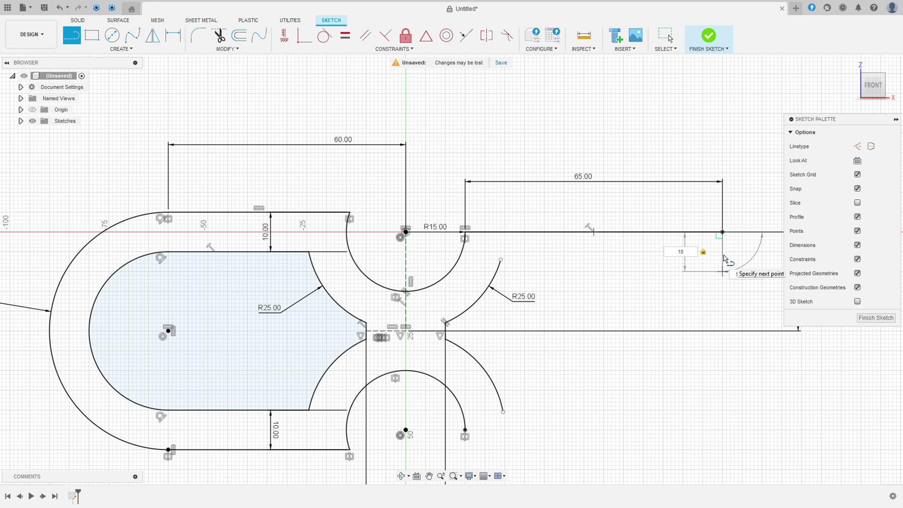
click(724, 260)
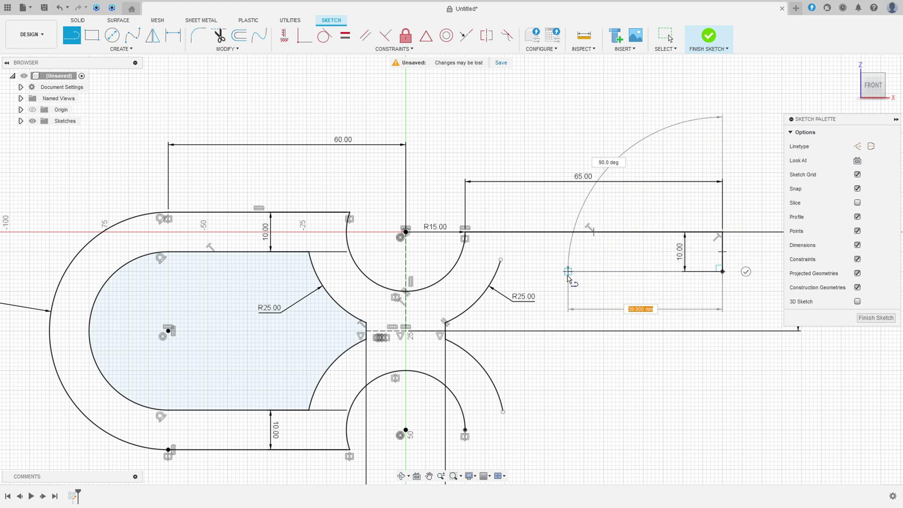
click(545, 272)
key(Escape)
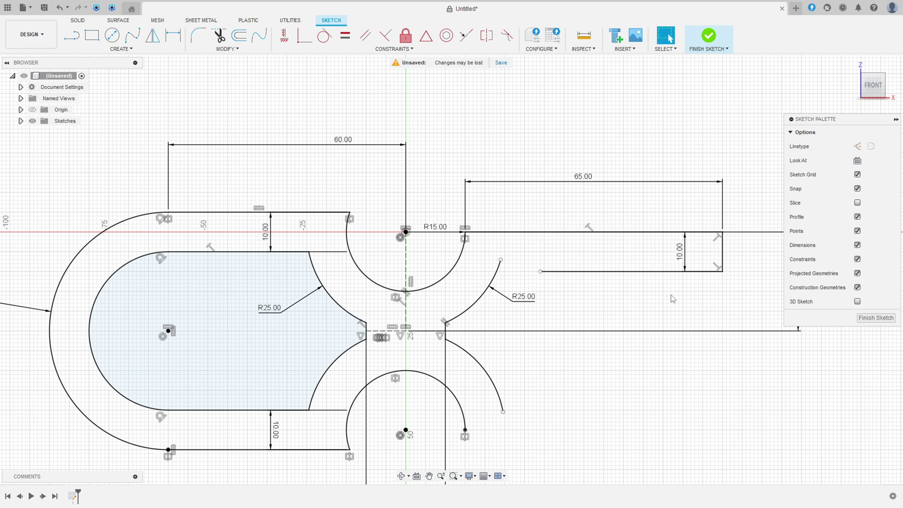
Join the arm's lower line to the upper right R25 arc by making their free endpoints coincident
scroll(671, 306, down, 2)
middle_drag(683, 300, 570, 308)
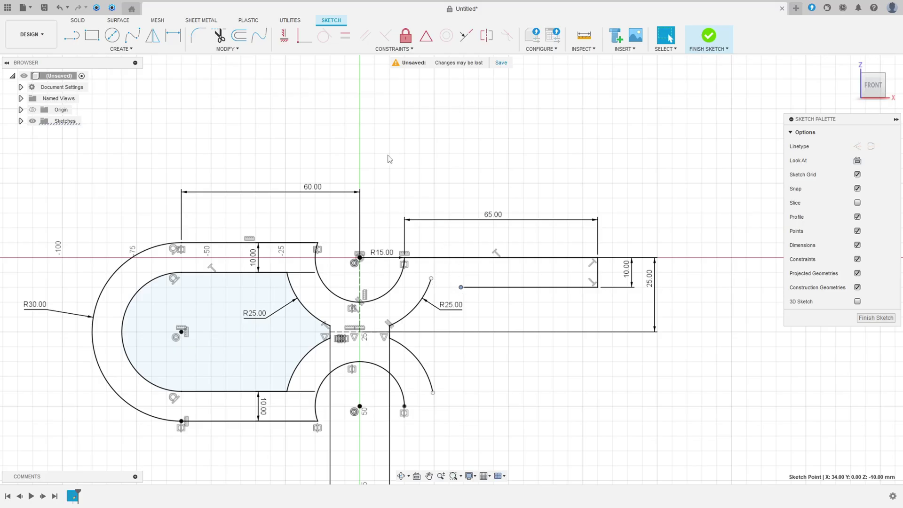
click(303, 37)
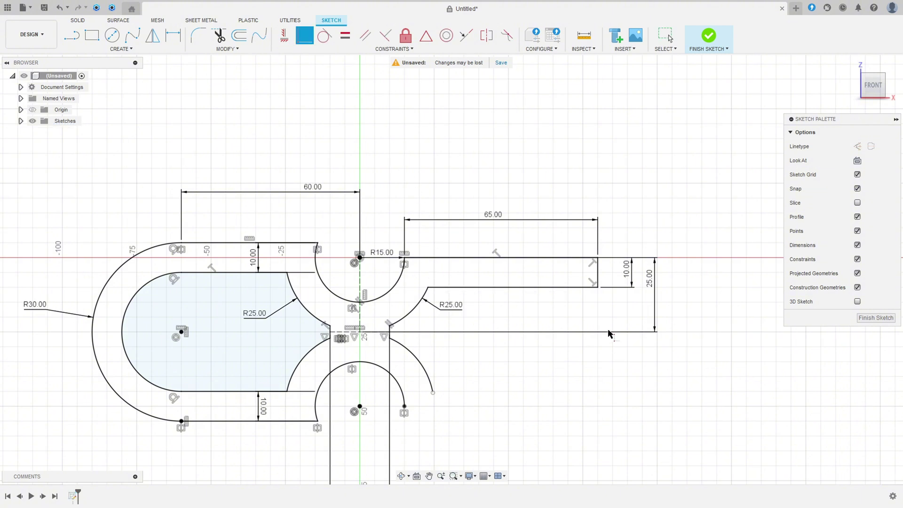
Mirror the upper right arm's three lines about the horizontal construction line in the middle of the profile
click(152, 35)
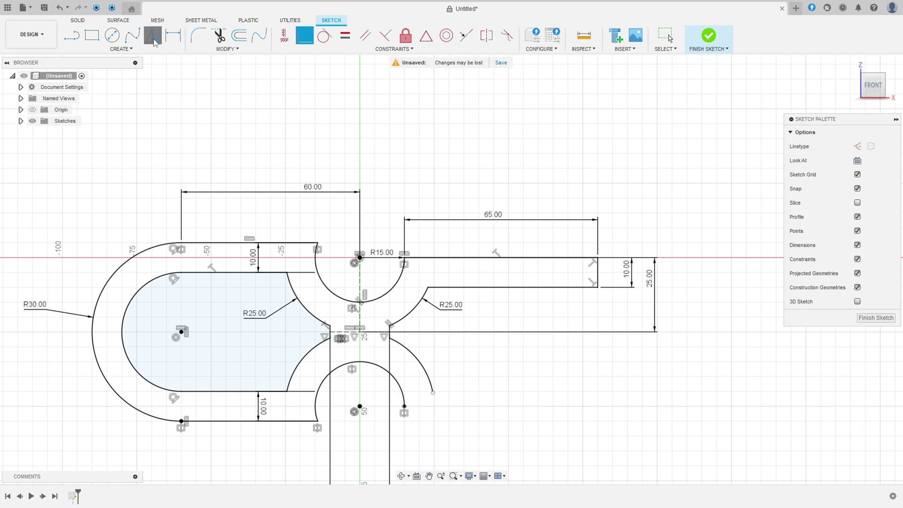
click(475, 257)
click(598, 272)
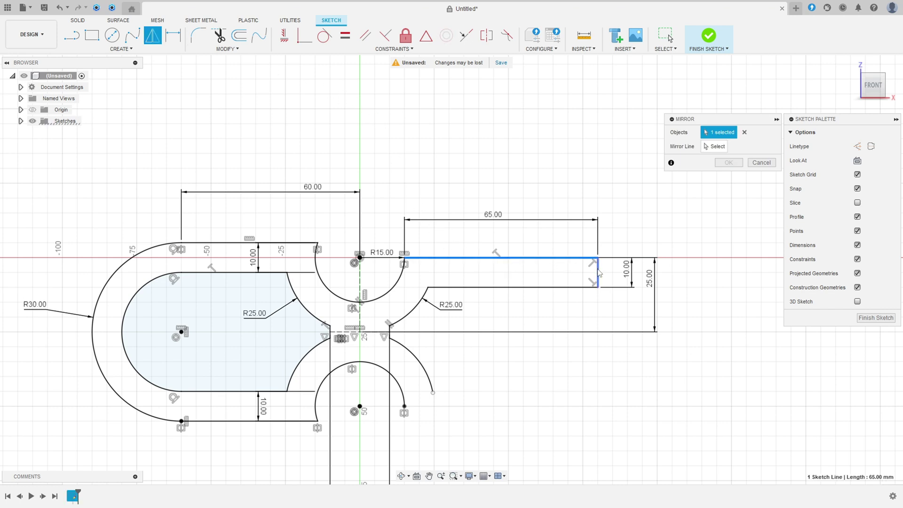
click(502, 288)
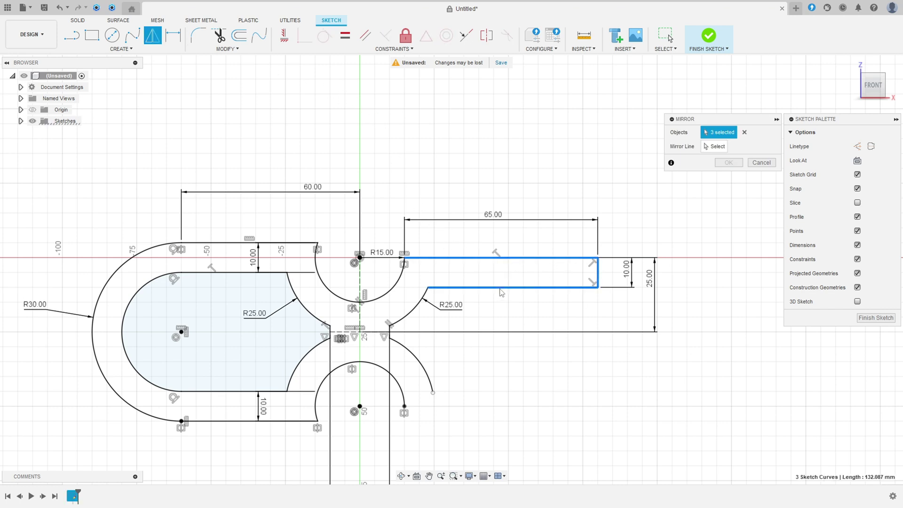
click(716, 146)
click(369, 332)
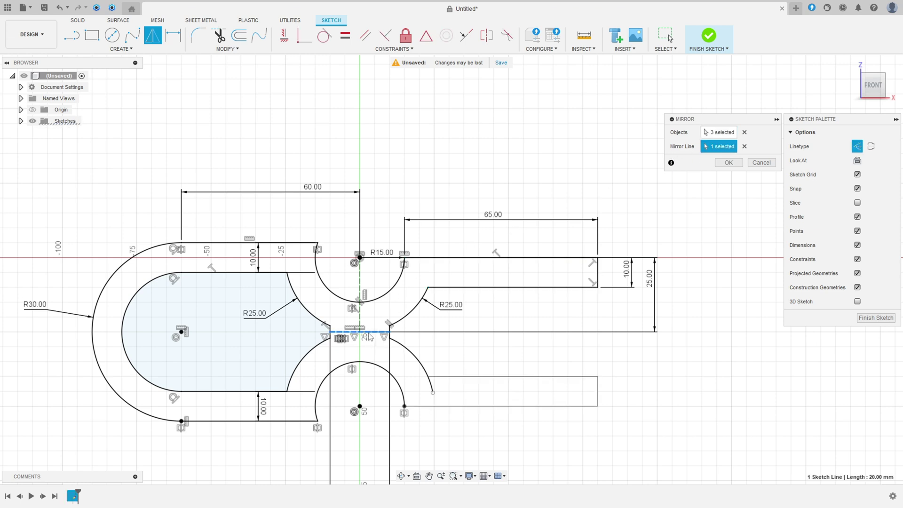
click(730, 163)
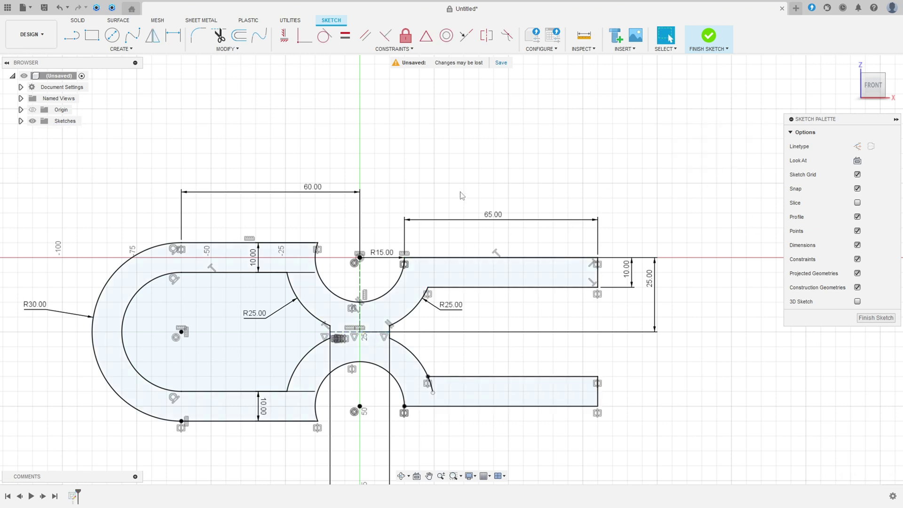
Join the lower right R25 arc's free endpoint to the mirrored arm's inner corner with a coincident constraint
click(302, 41)
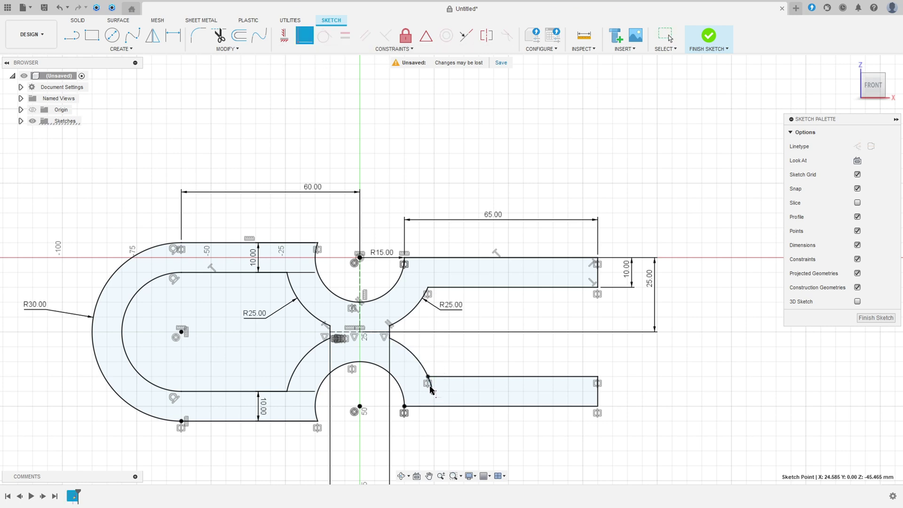
key(Escape)
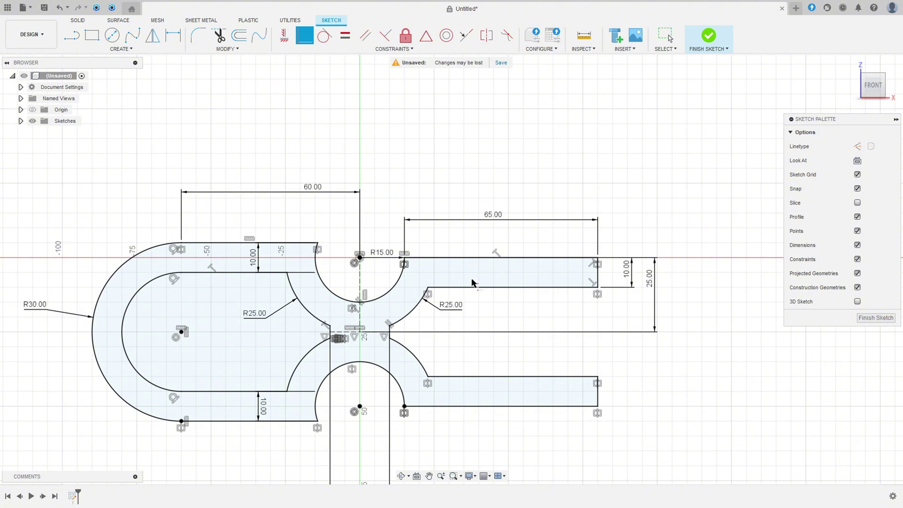
Hide the sketch constraints and finish the profile sketch
click(857, 259)
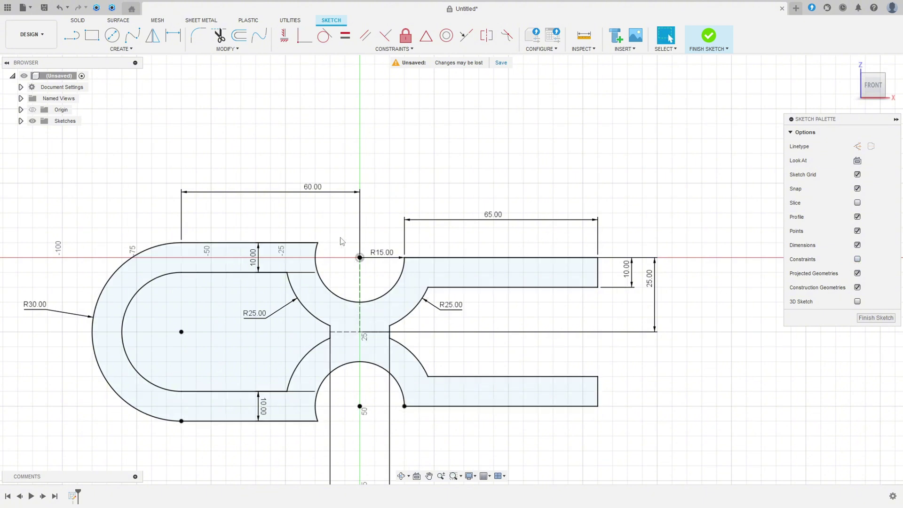
middle_drag(342, 241, 403, 199)
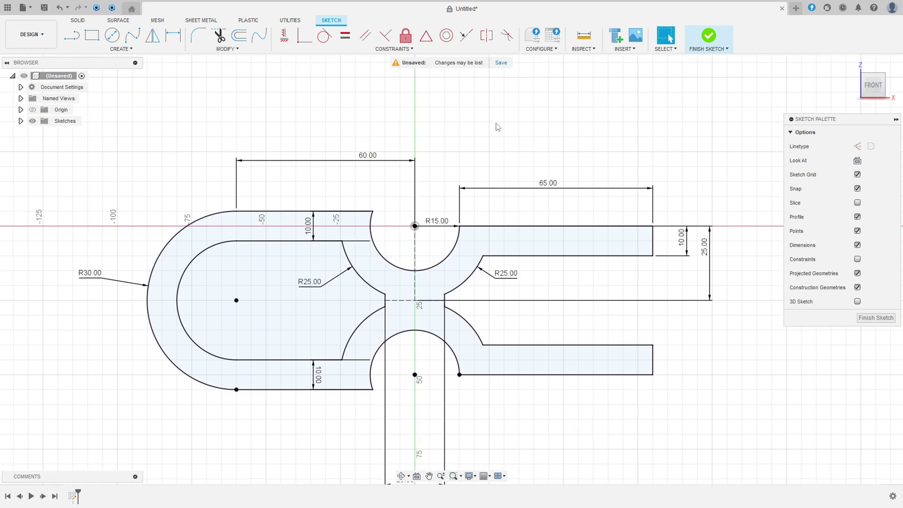
click(709, 37)
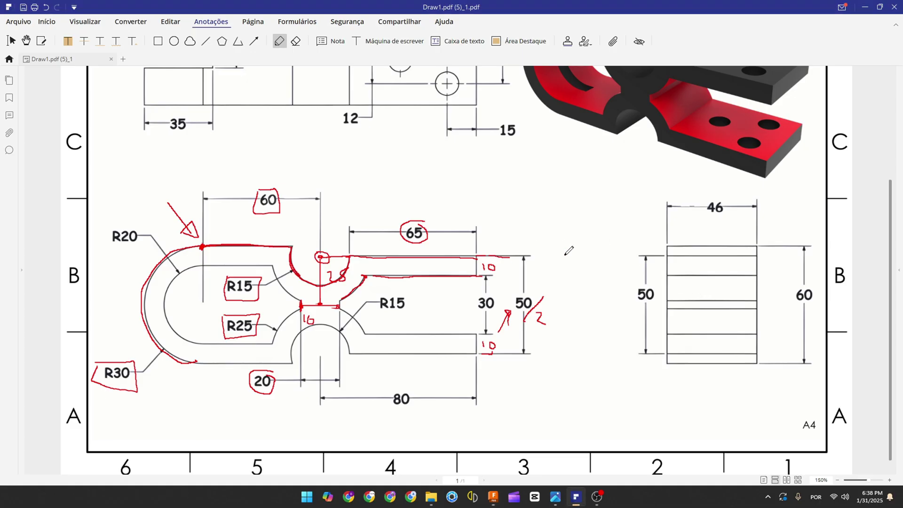
Mark the 46 width in the PDF drawing, then in Fusion extrude the clamp profile symmetrically to 46 mm whole length as a new body
mouse_move(705, 192)
mouse_down()
mouse_move(702, 215)
mouse_move(734, 218)
mouse_move(733, 203)
mouse_move(708, 199)
mouse_up()
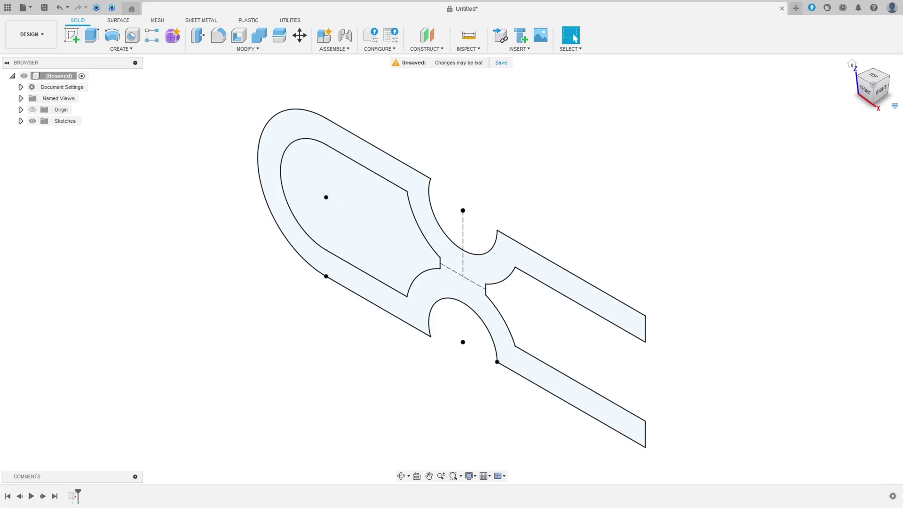
click(97, 40)
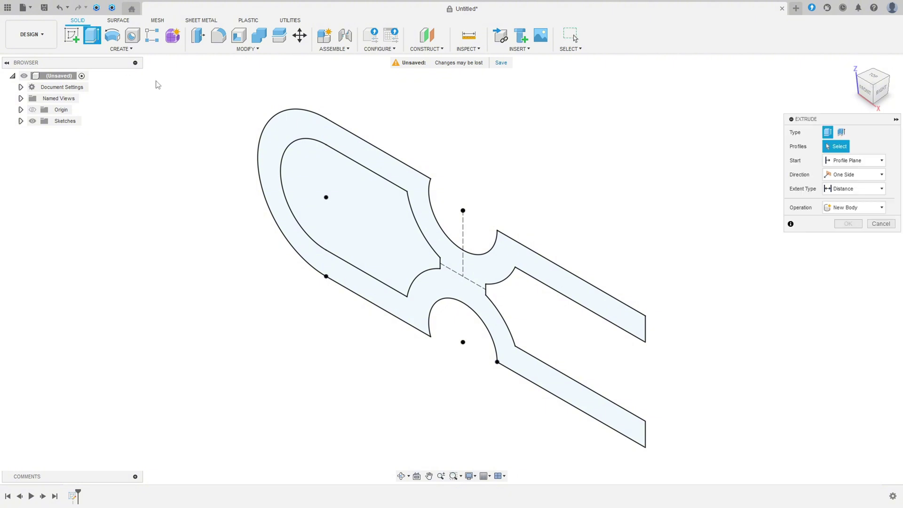
click(305, 128)
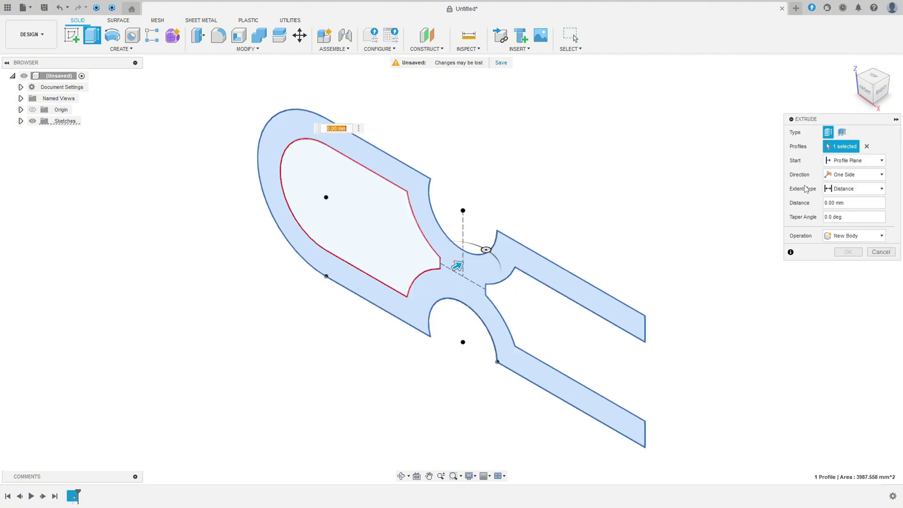
click(847, 175)
click(850, 205)
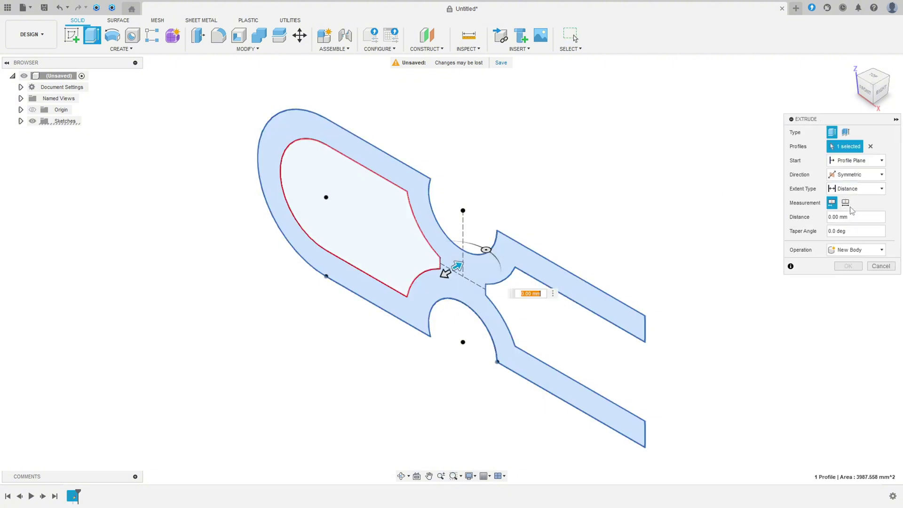
click(845, 202)
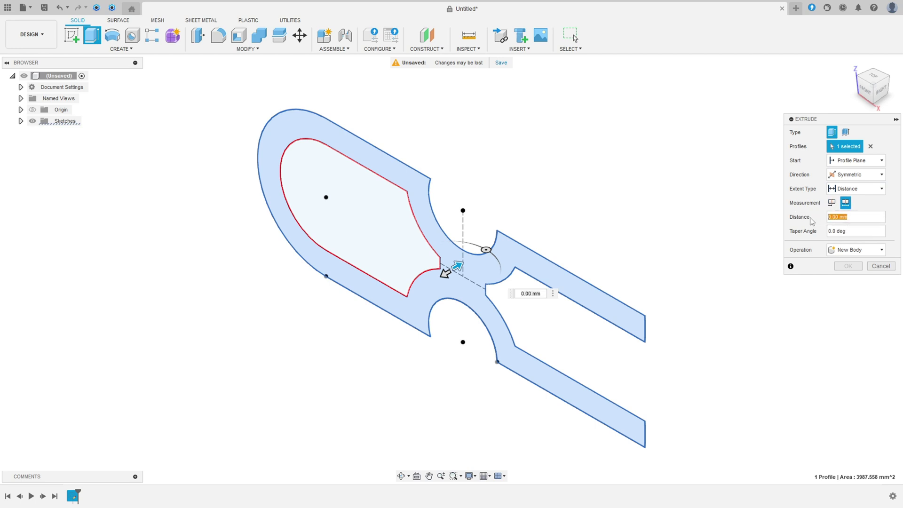
text(46)
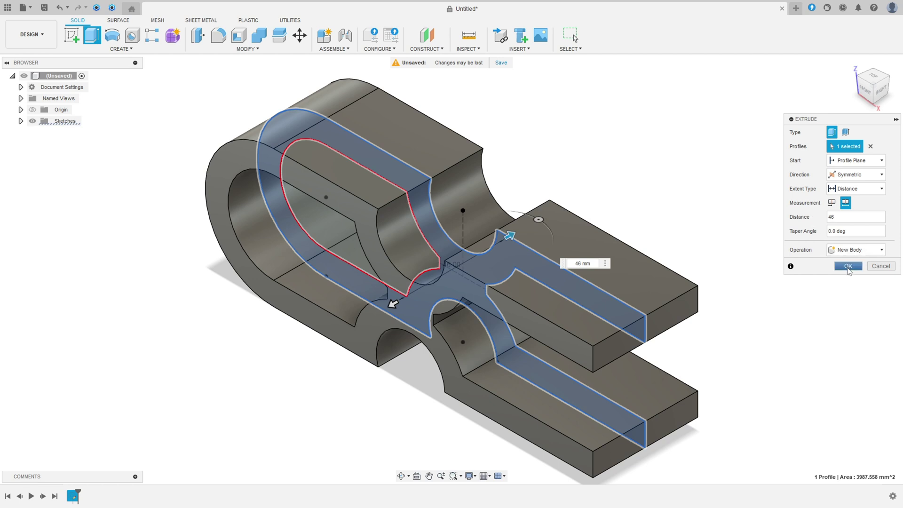
click(848, 266)
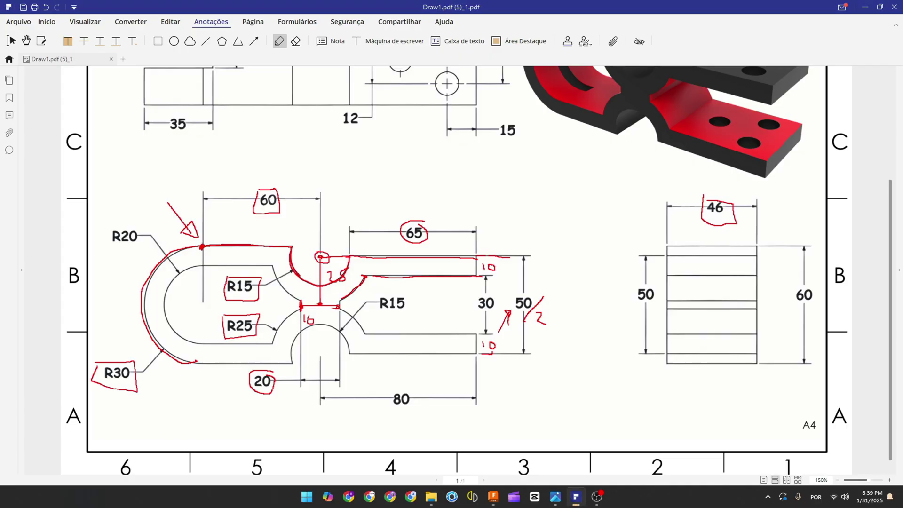
In the PDF drawing's top view, circle the three arm holes and mark their Ø12 diameter
ctrl+scroll(498, 232, down, 1)
scroll(498, 230, up, 3)
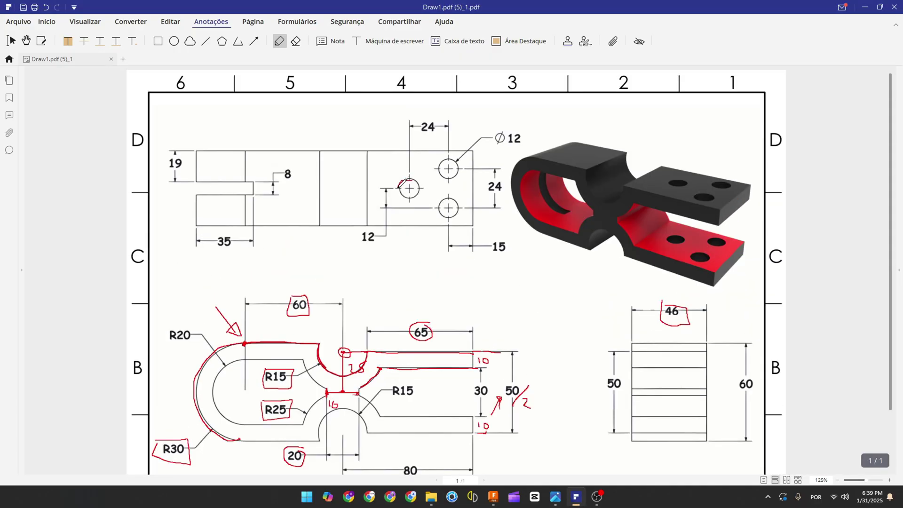
mouse_move(406, 181)
mouse_down()
mouse_move(408, 197)
mouse_move(413, 179)
mouse_move(458, 173)
mouse_move(453, 159)
mouse_up()
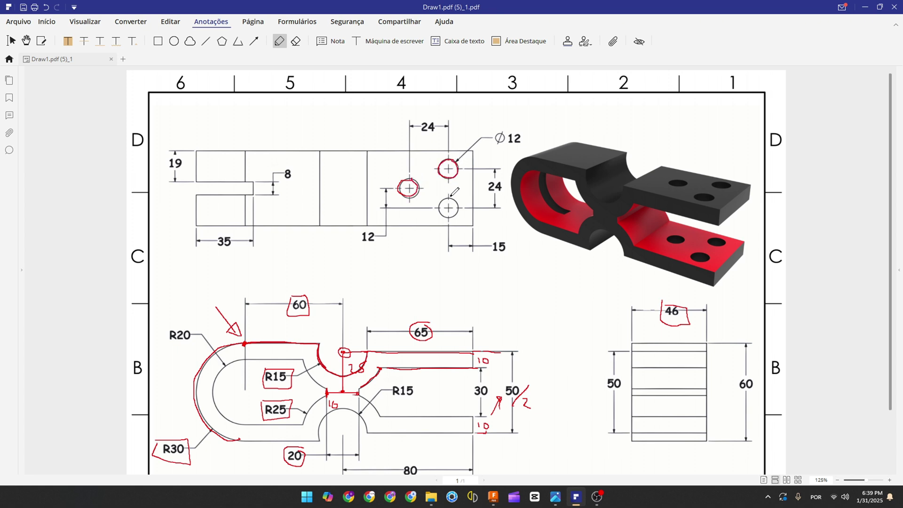
mouse_move(451, 196)
mouse_down()
mouse_move(439, 200)
mouse_move(447, 218)
mouse_move(452, 198)
mouse_up()
mouse_move(497, 128)
mouse_down()
mouse_move(508, 152)
mouse_move(521, 146)
mouse_move(512, 128)
mouse_move(492, 129)
mouse_up()
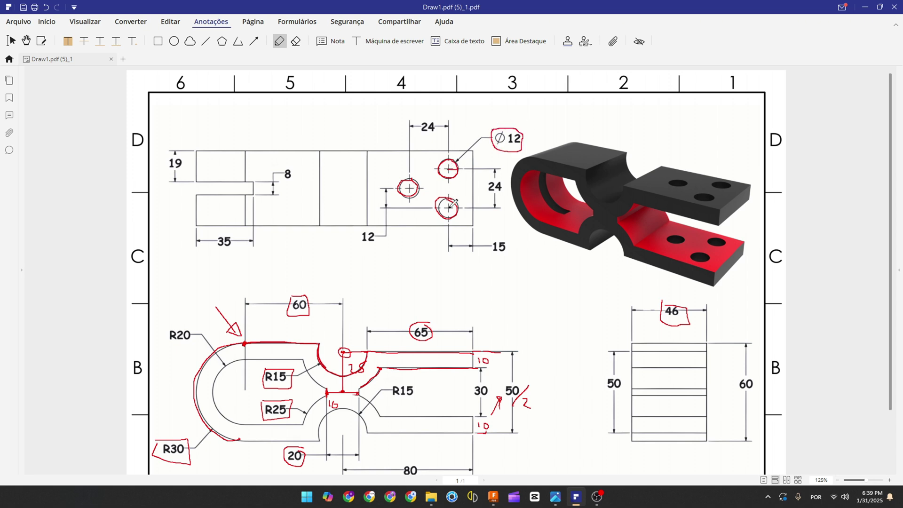
Mark the 24 and 12 hole spacings, trace the horizontal centre line to the single hole, and return to Fusion
mouse_move(500, 177)
mouse_down()
mouse_move(484, 189)
mouse_move(498, 176)
mouse_up()
mouse_move(371, 226)
mouse_down()
mouse_move(358, 247)
mouse_move(360, 229)
mouse_up()
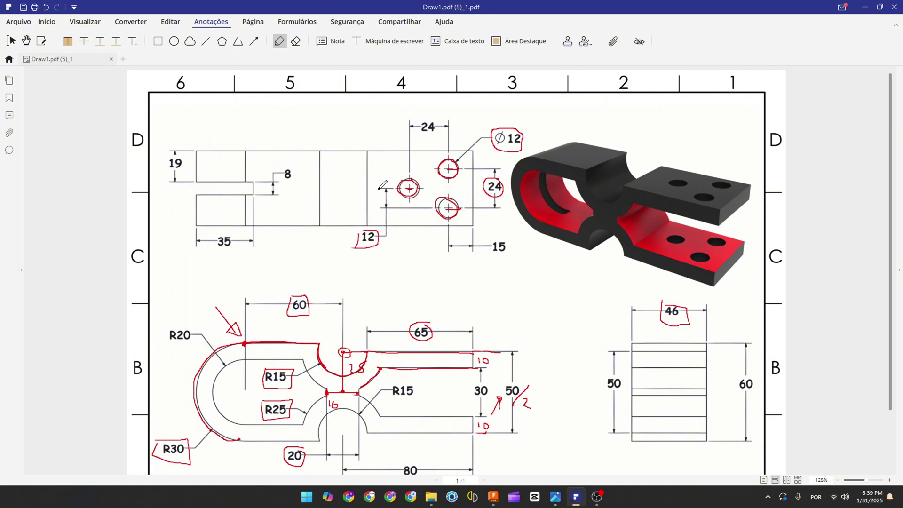
drag(295, 191, 405, 188)
drag(342, 188, 348, 189)
click(491, 496)
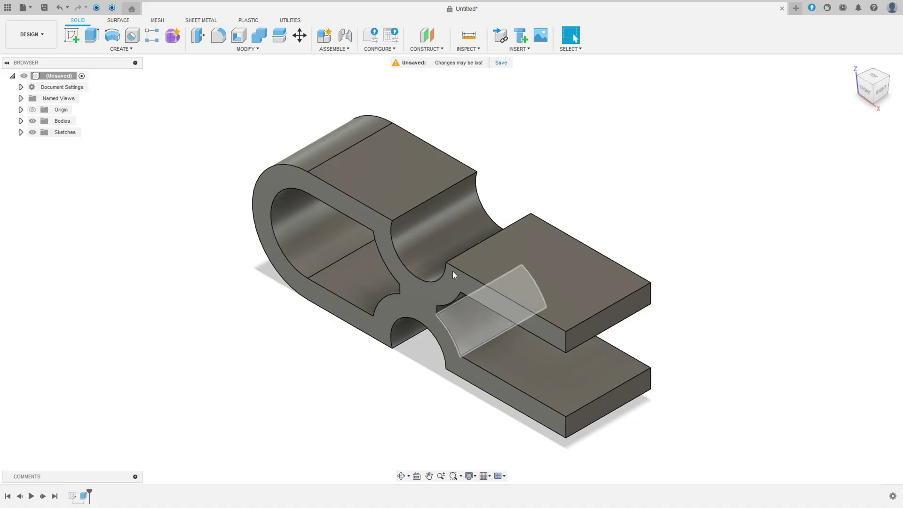
Start a sketch on the upper arm's top face and draw a 12 mm circle on the horizontal axis at about X 30 mm
click(72, 35)
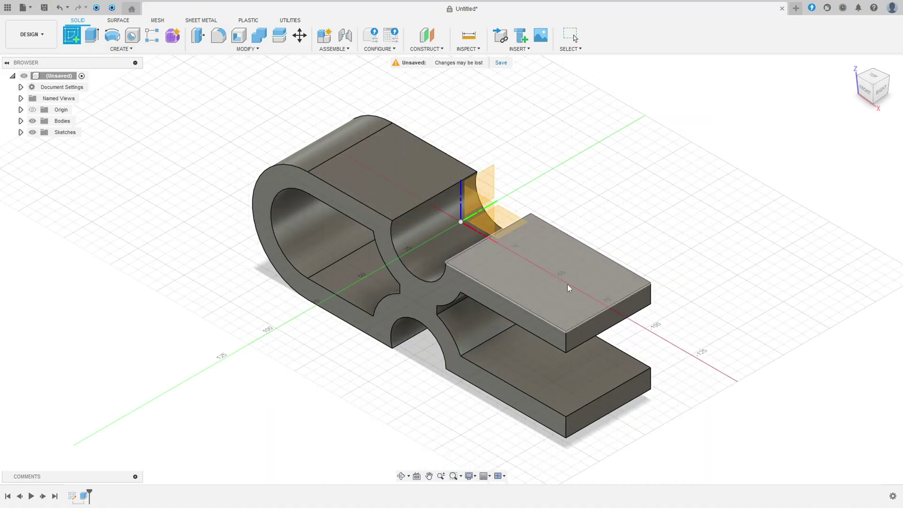
click(531, 274)
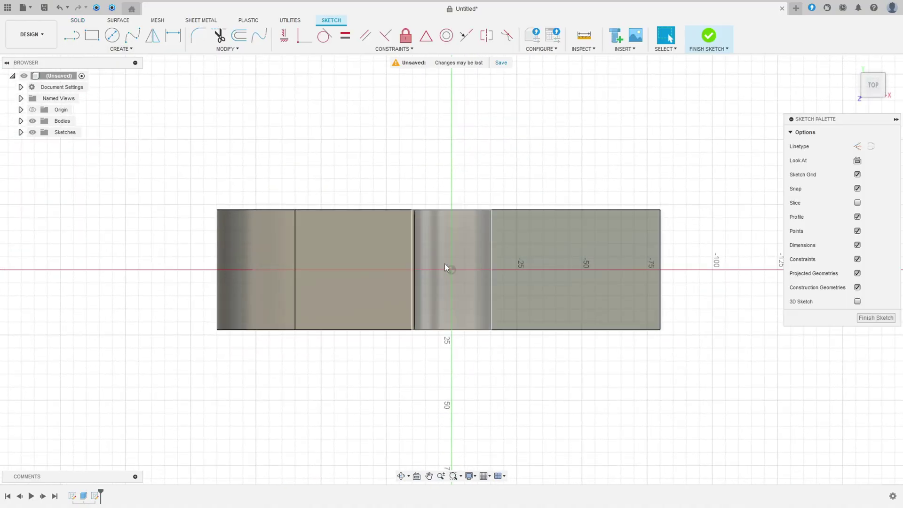
click(108, 36)
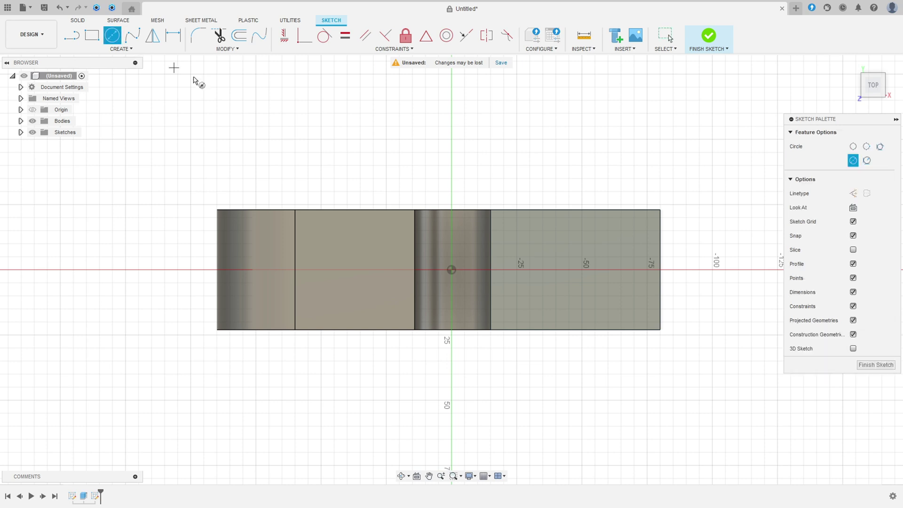
click(527, 268)
text(12)
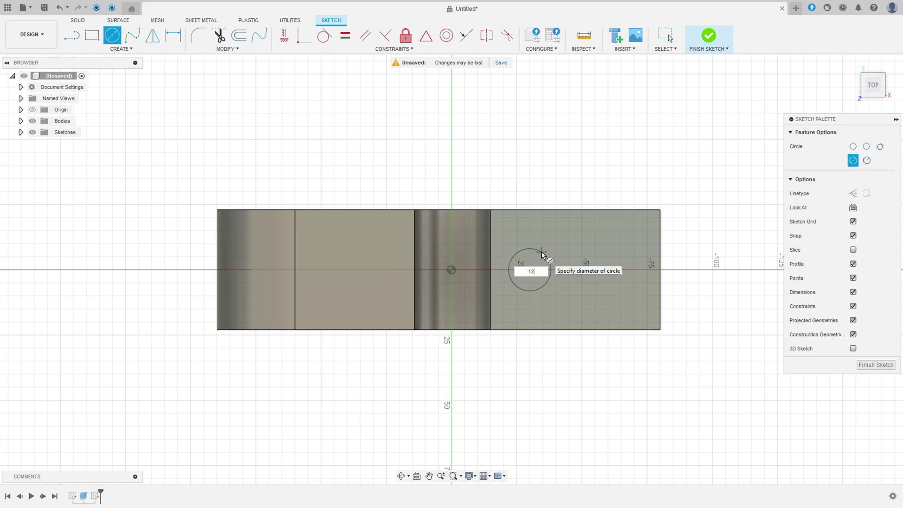
key(Return)
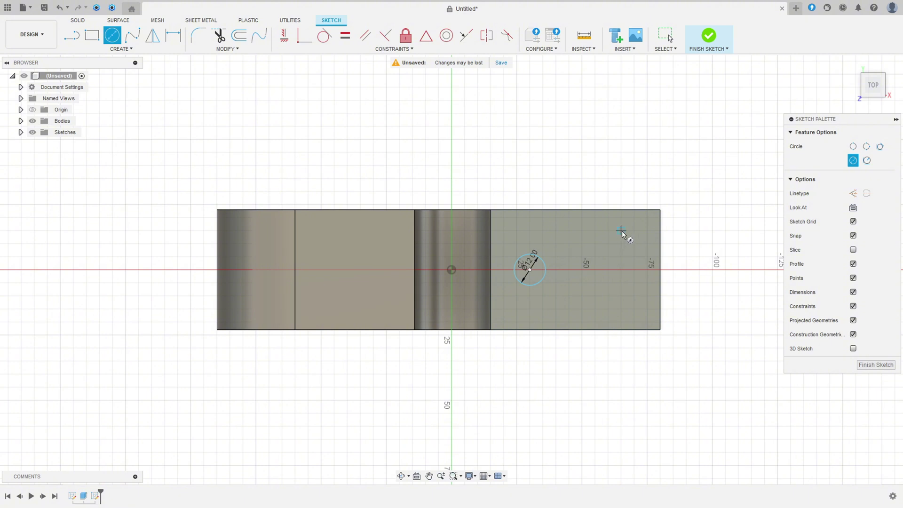
Draw two more 12 mm circles near the arm's free end at about X 65 mm, one on each side of the horizontal axis
click(621, 230)
text(12)
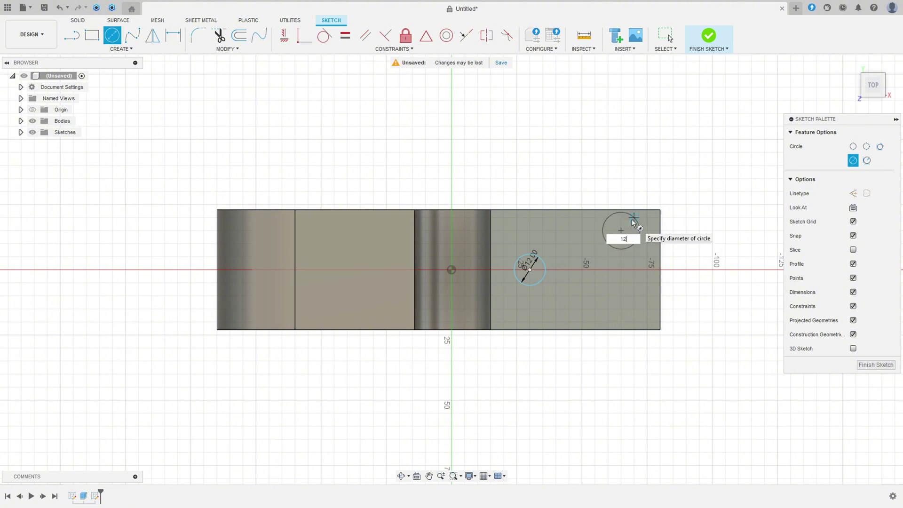
key(Return)
click(621, 295)
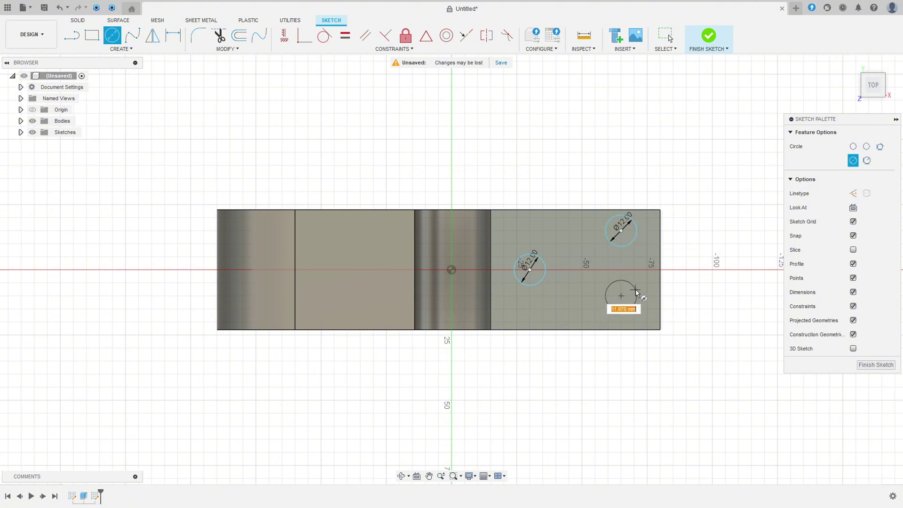
text(12)
key(Return)
key(Escape)
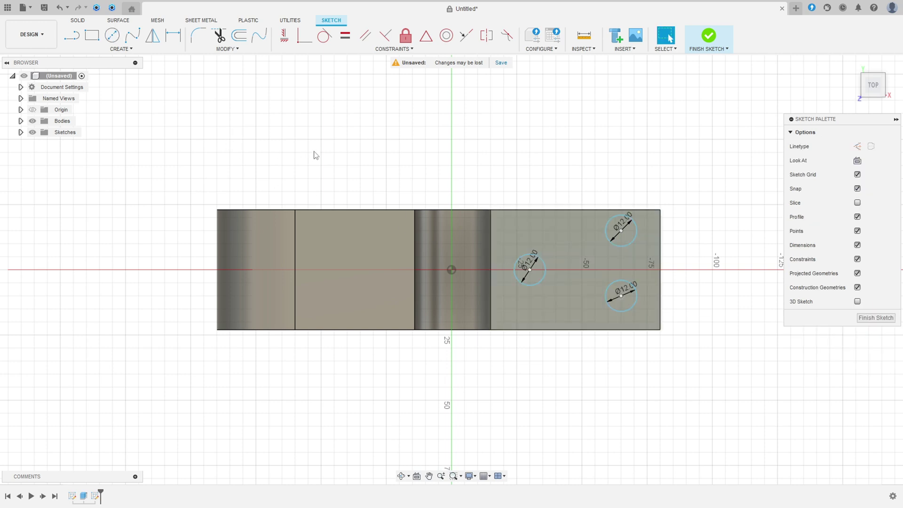
Constrain the single circle's centre horizontally to the origin, and align the two end circles' centres vertically with each other
click(284, 35)
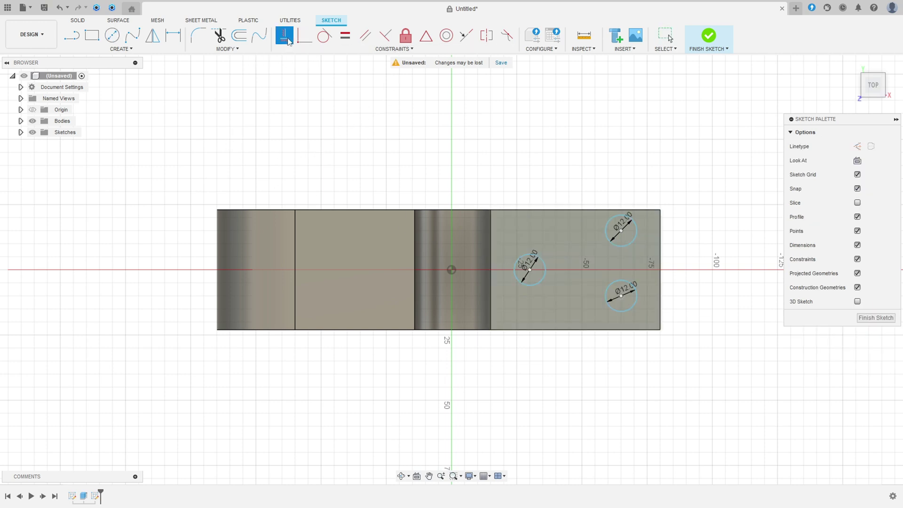
click(530, 269)
click(452, 271)
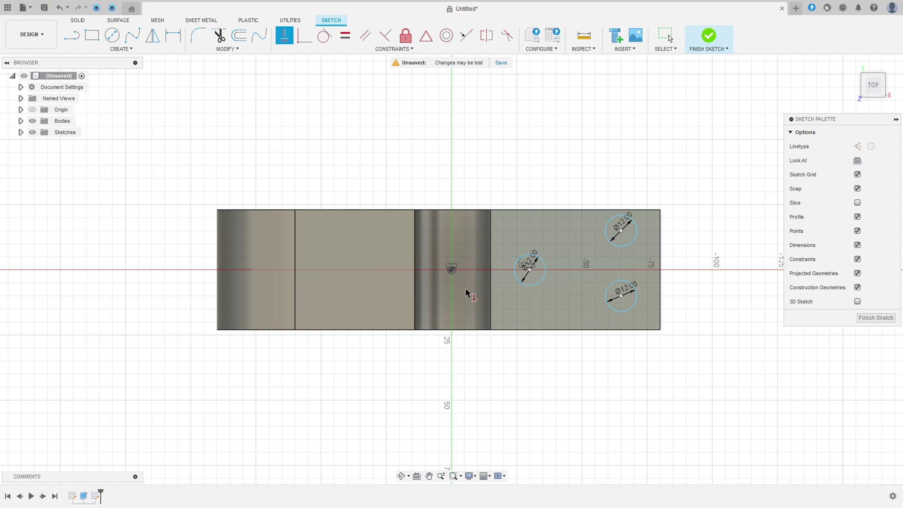
click(621, 295)
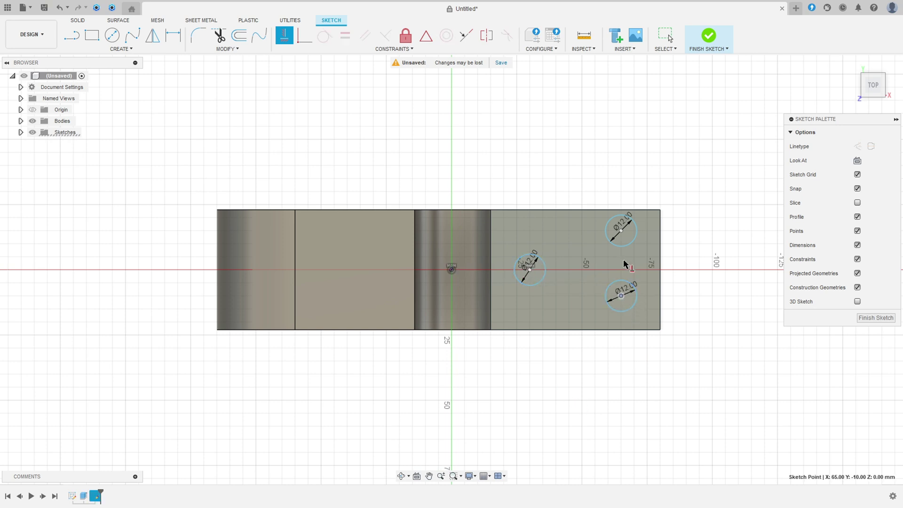
click(621, 230)
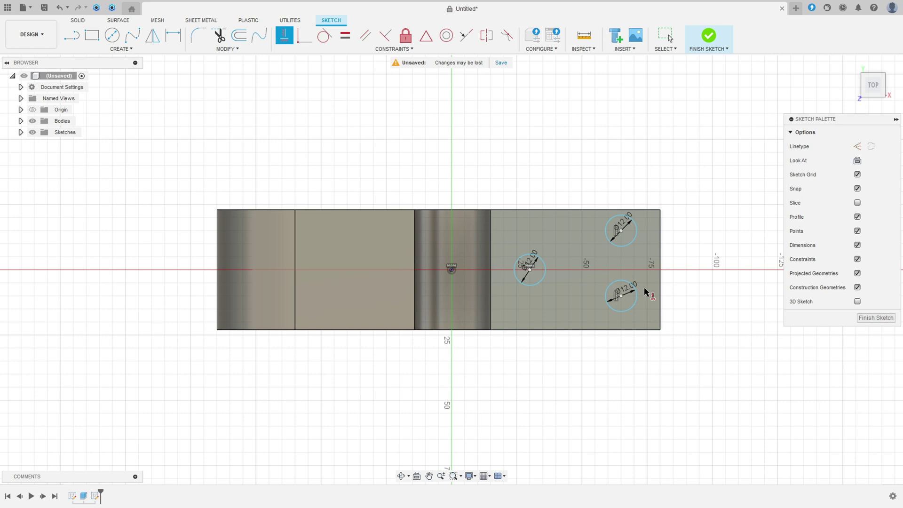
Dimension the perpendicular offset between the single circle's centre and the lower end circle's centre at 12 mm
click(173, 36)
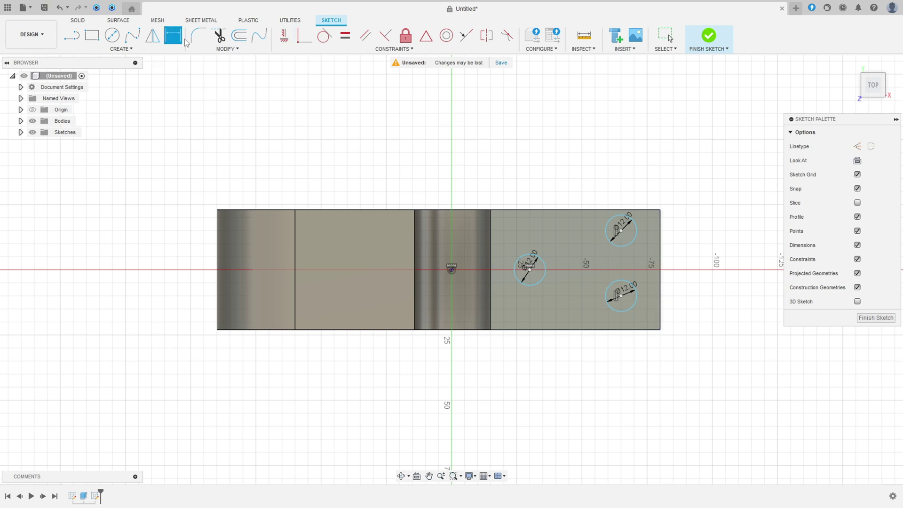
click(530, 270)
click(621, 295)
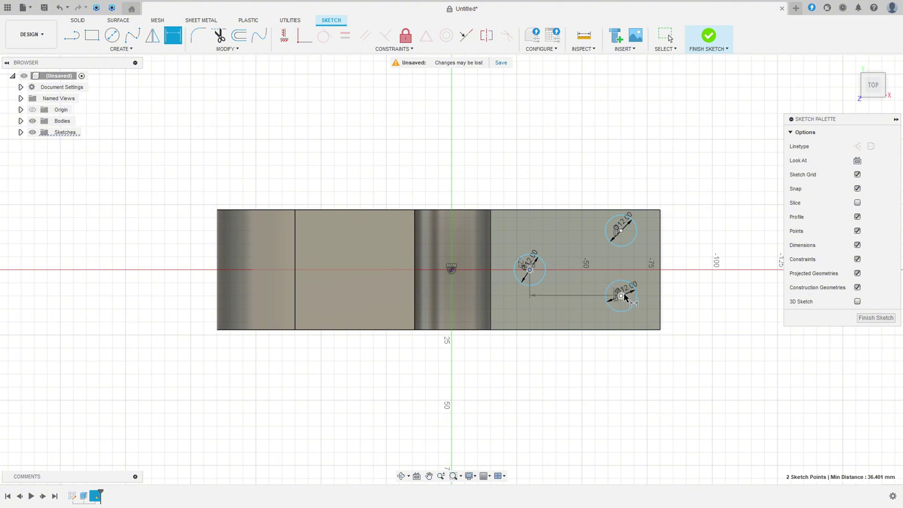
click(498, 282)
text(12)
key(Return)
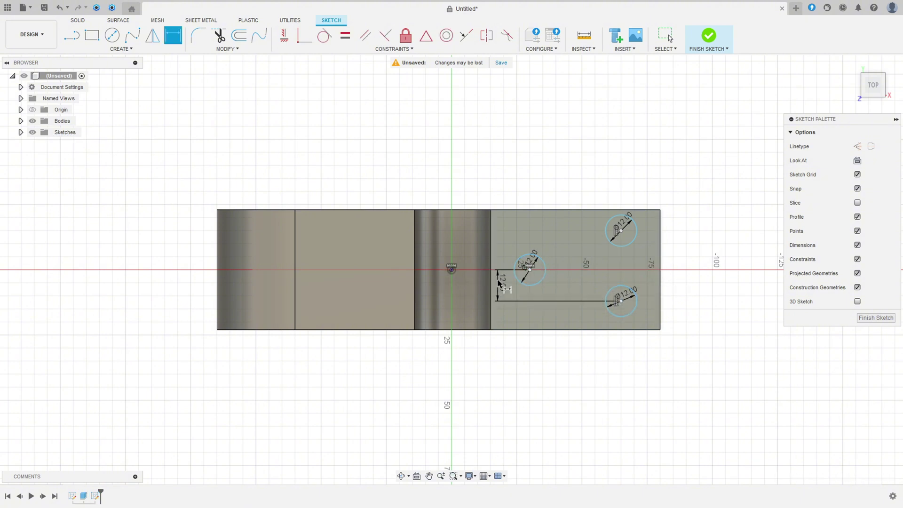
Dimension the spacing between the centres of the two end circles at 24 mm
click(621, 231)
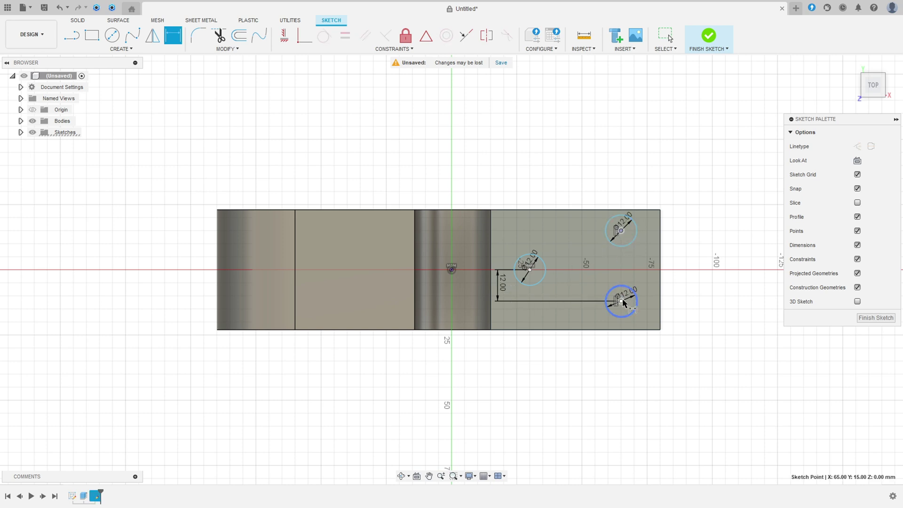
click(621, 301)
click(704, 265)
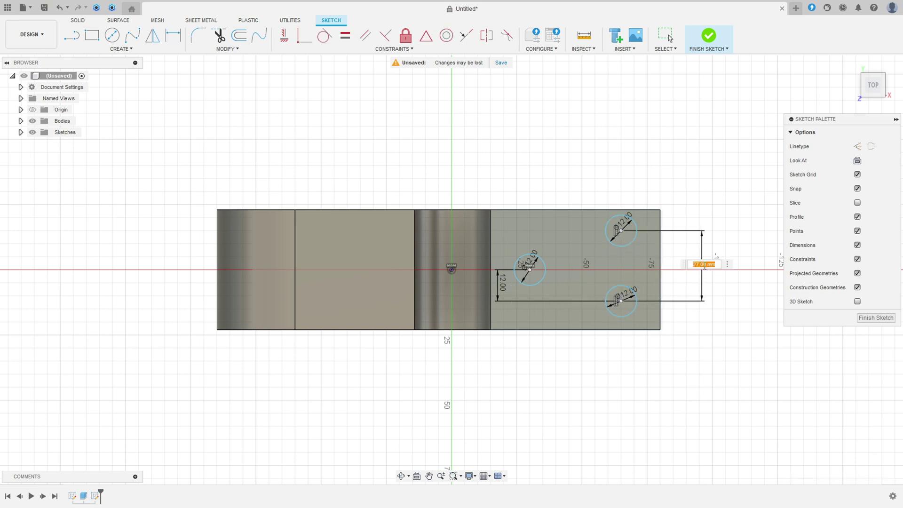
text(24)
key(Return)
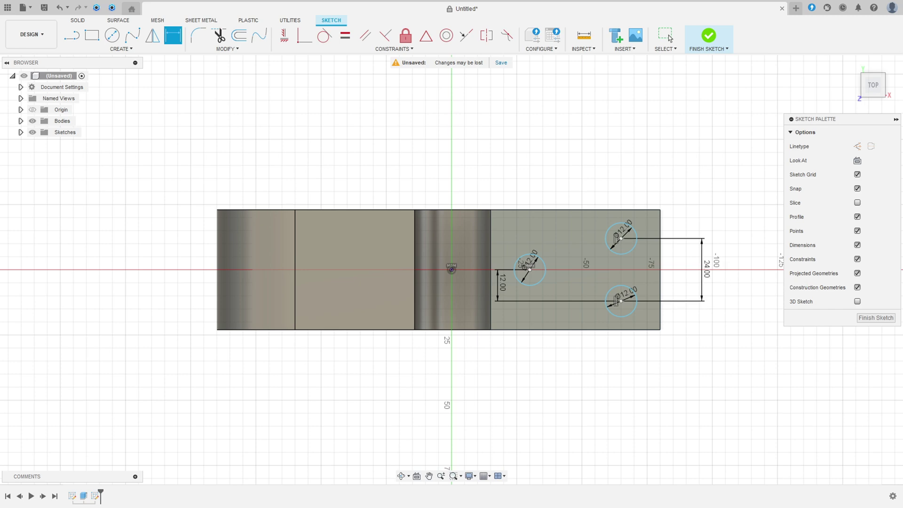
Mark the 15 edge distance and the horizontal 24 hole spacing on the PDF drawing's top view, and return to Fusion
key(alt+Tab)
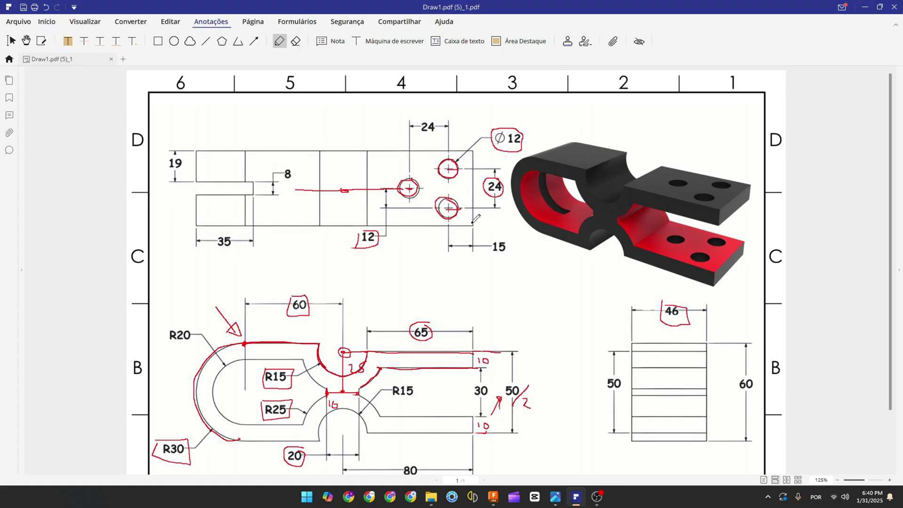
mouse_move(472, 222)
mouse_down()
mouse_move(451, 207)
mouse_move(512, 237)
mouse_move(508, 259)
mouse_move(487, 239)
mouse_up()
mouse_move(426, 118)
mouse_down()
mouse_move(430, 142)
mouse_move(427, 122)
mouse_up()
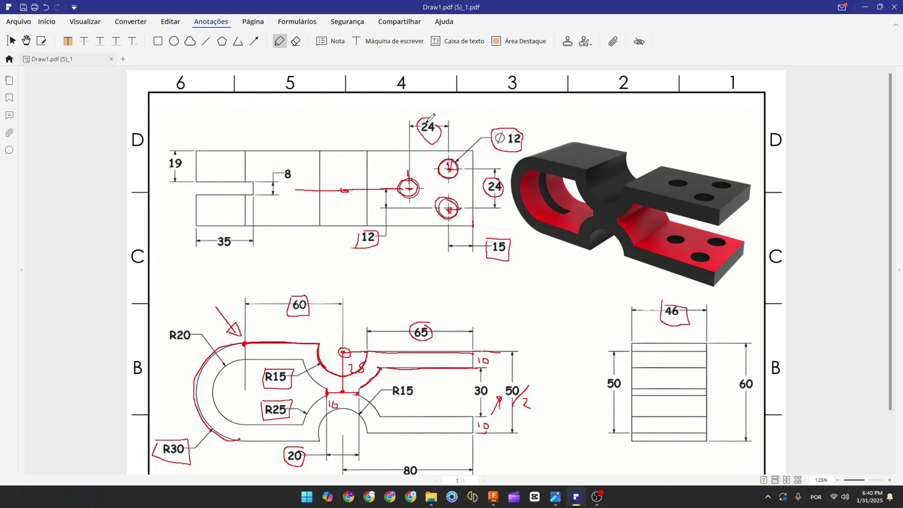
click(493, 502)
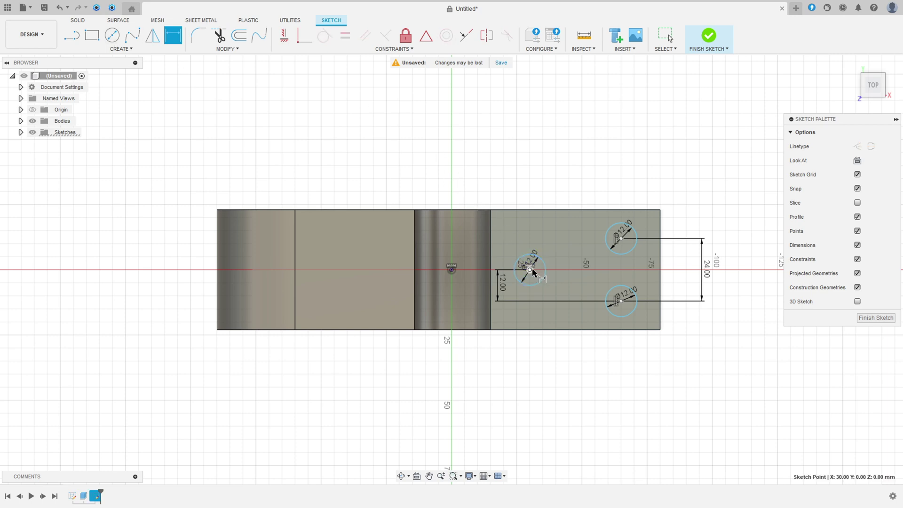
Dimension the horizontal distance between the single circle's centre and the upper end circle's centre at 24 mm
click(621, 239)
click(530, 270)
click(574, 168)
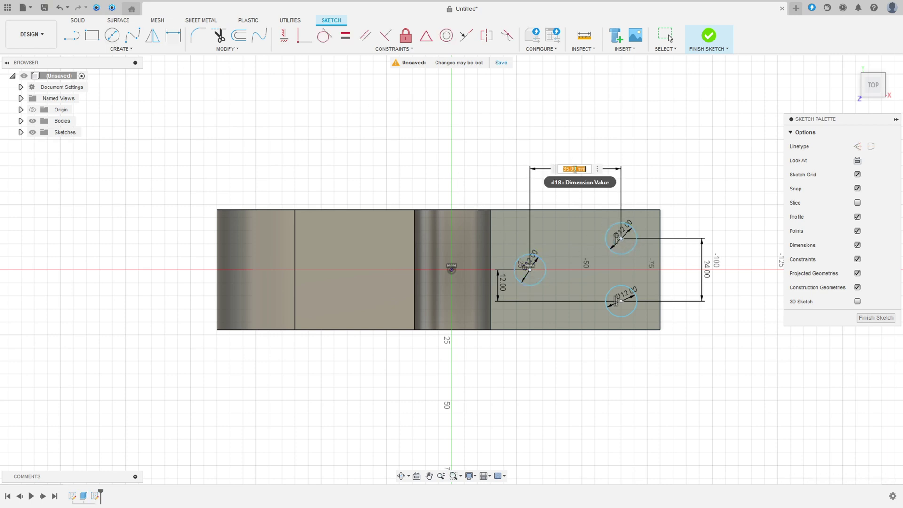
text(24)
key(Return)
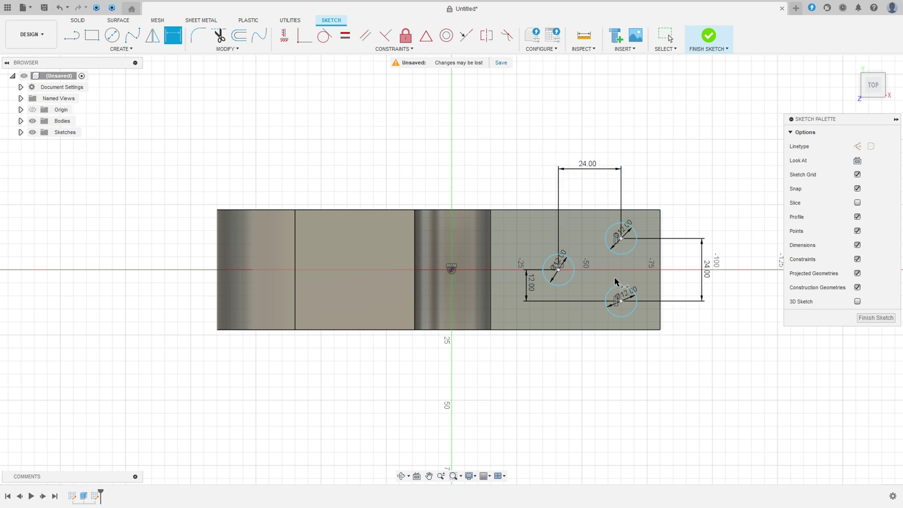
Dimension the lower end circle's centre 15 mm from the arm's free end edge
click(622, 302)
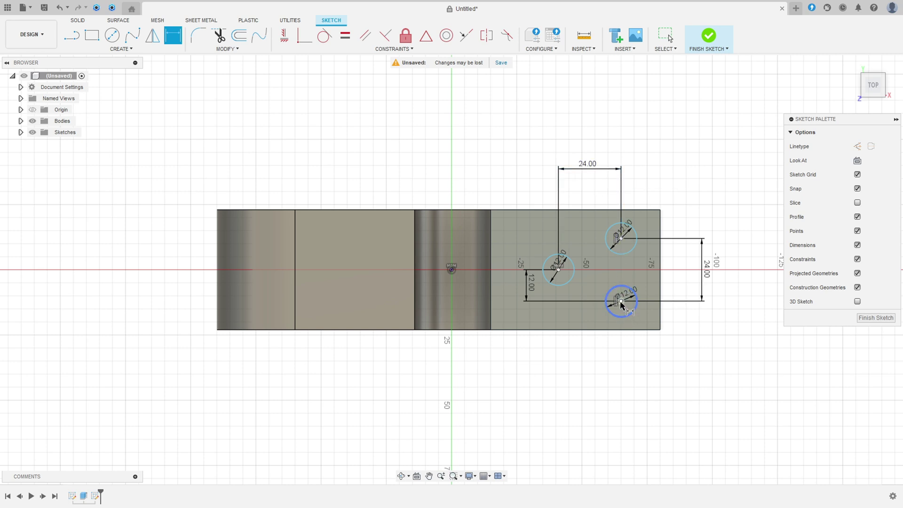
click(661, 330)
click(642, 376)
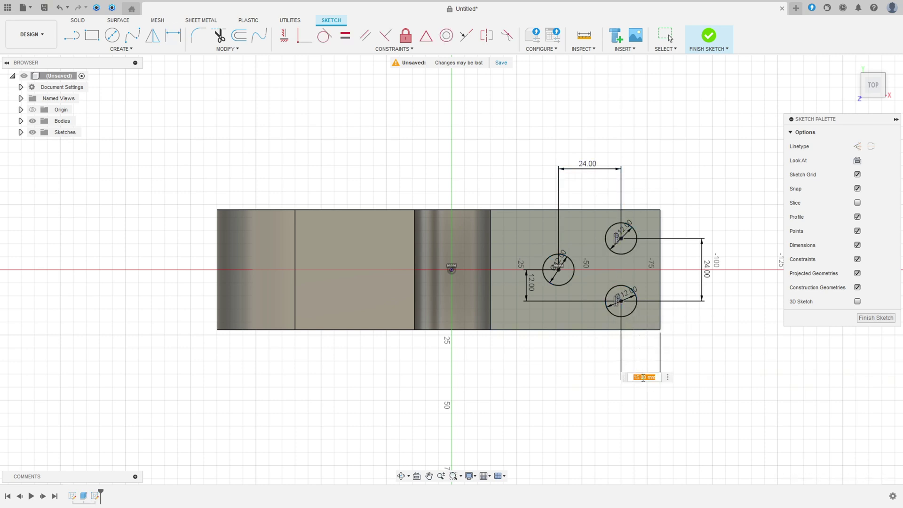
key(Return)
key(Escape)
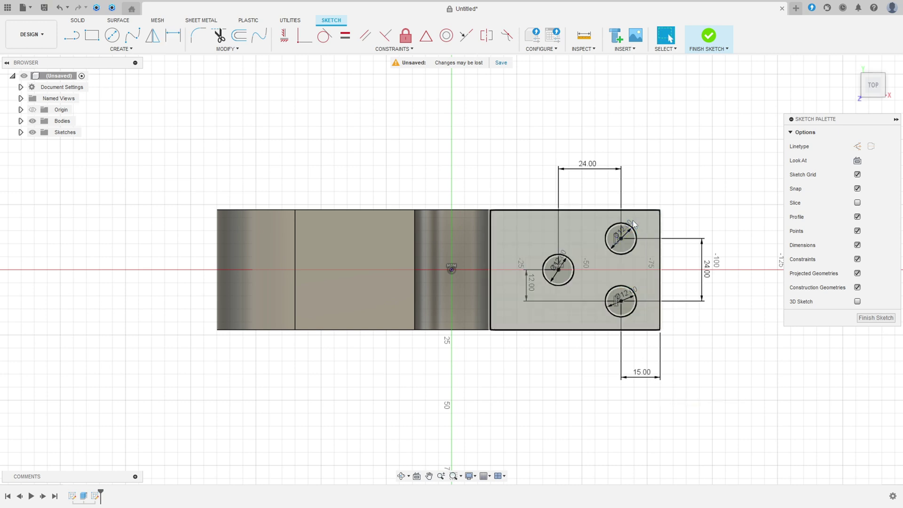
Move the three circles' diameter dimensions outside their circles and finish the sketch
drag(633, 225, 695, 209)
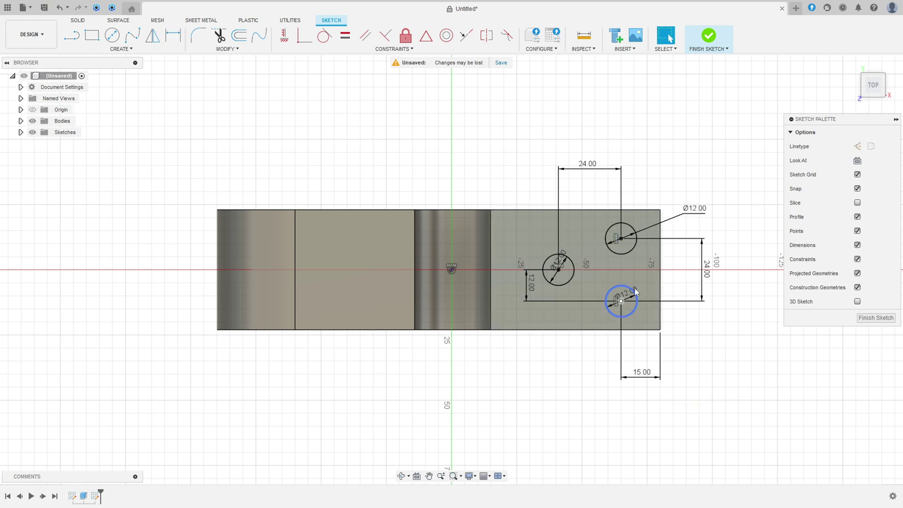
drag(635, 292, 717, 321)
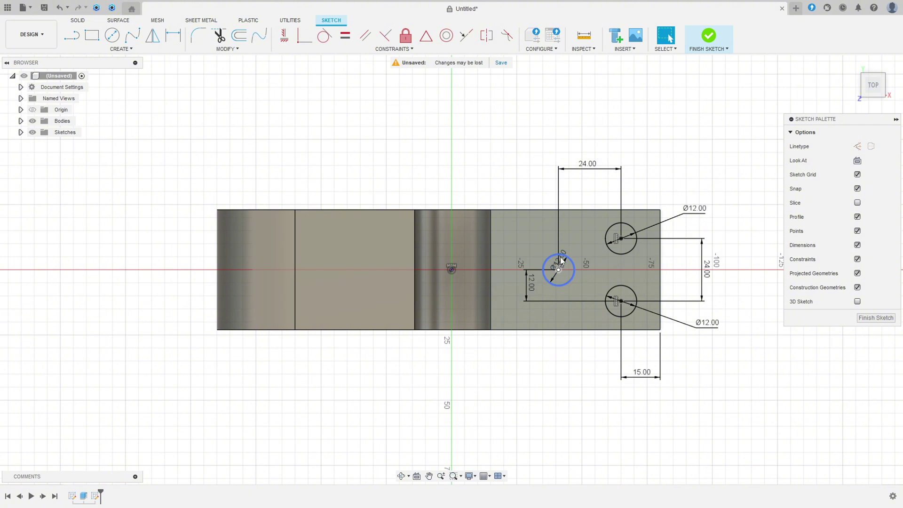
drag(561, 260, 572, 233)
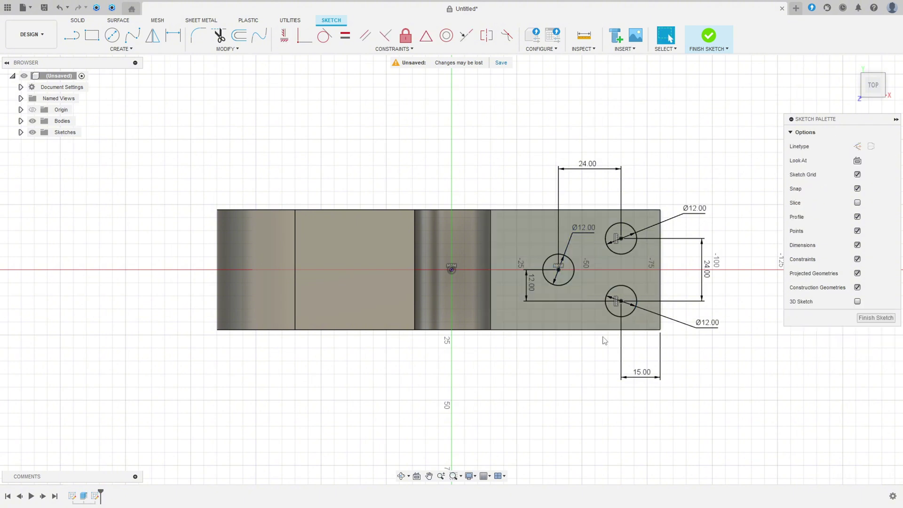
click(708, 35)
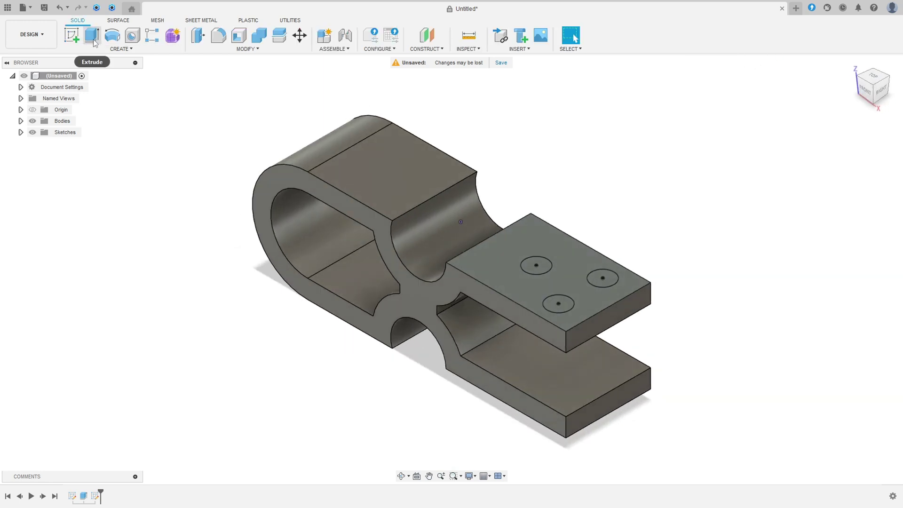
Extrude the three circle profiles as a cut with extent All, flipped downward through both arms
click(90, 40)
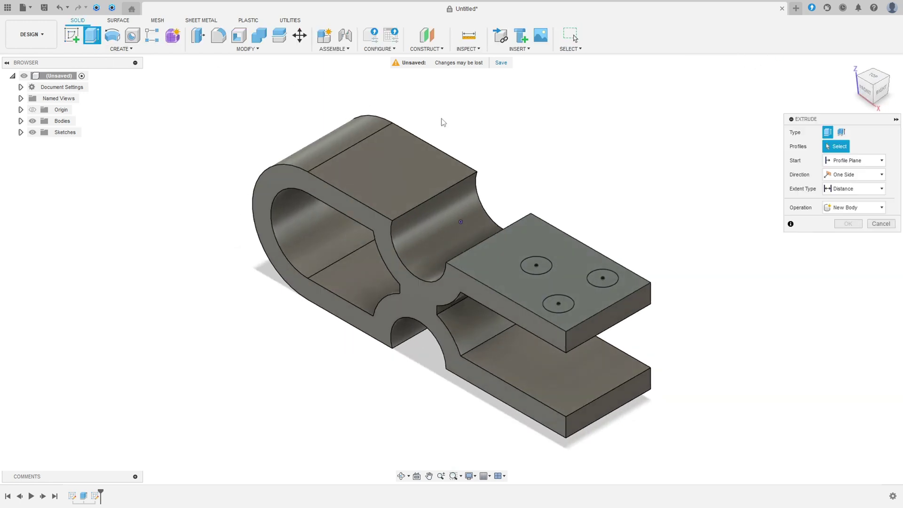
click(536, 265)
click(601, 278)
click(558, 303)
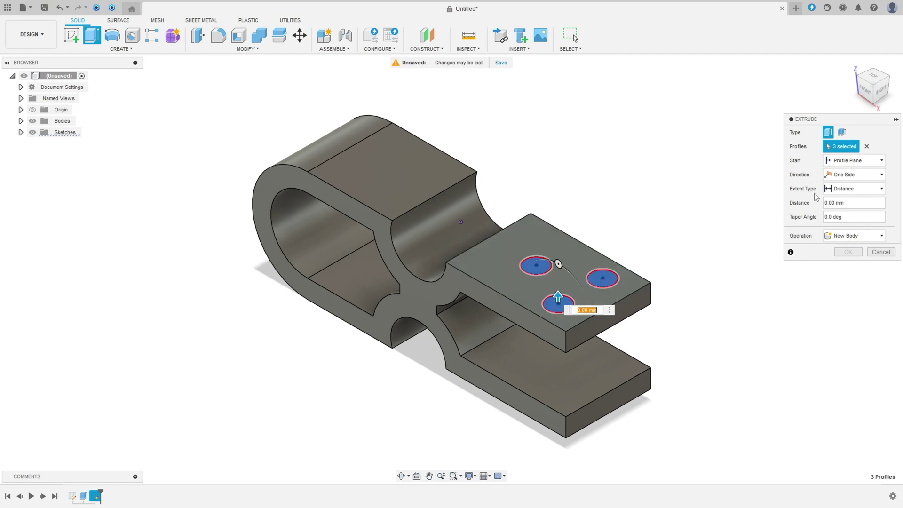
click(844, 191)
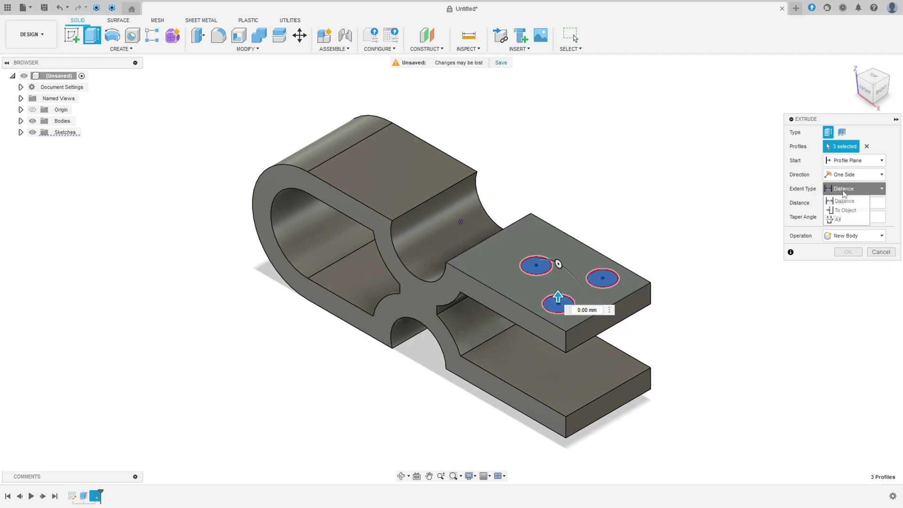
click(839, 220)
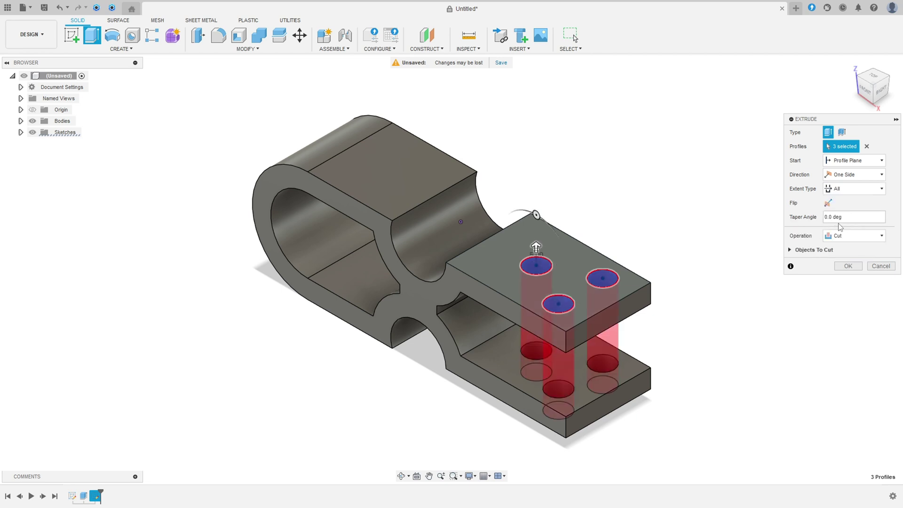
click(828, 203)
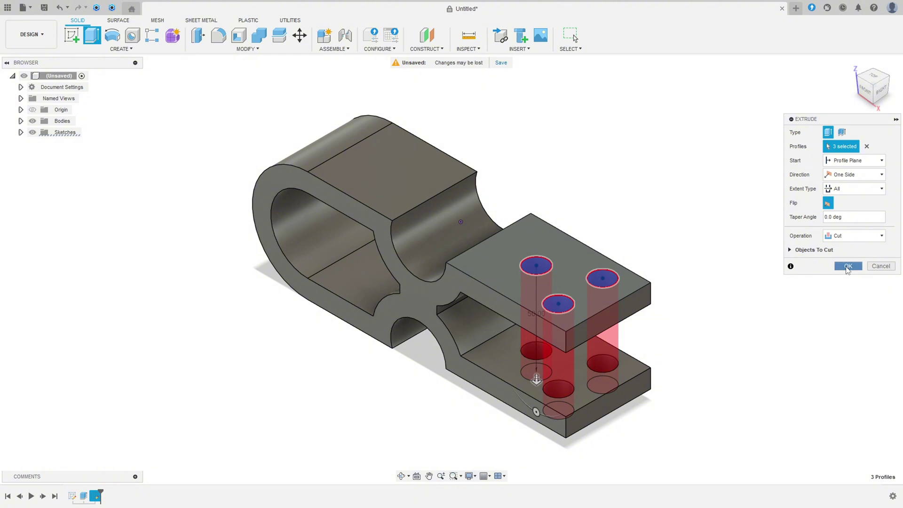
click(848, 266)
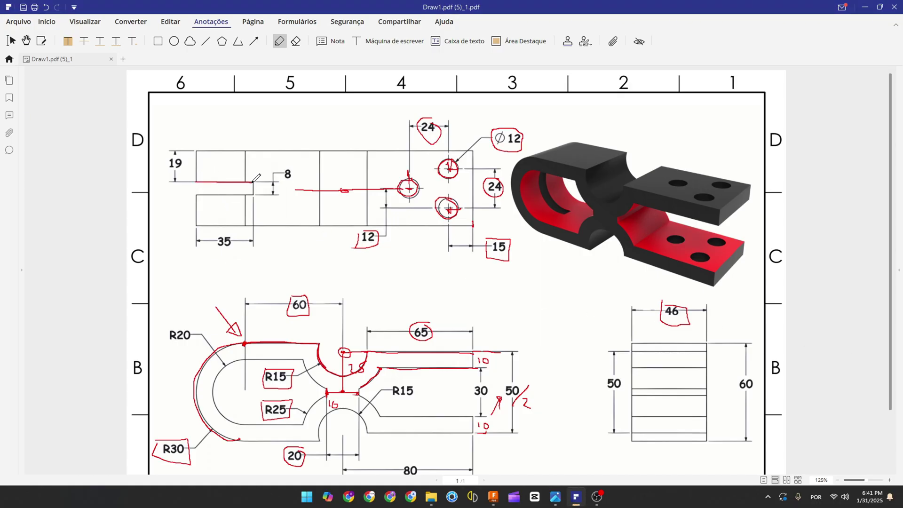
Trace the slot and its centre line on the PDF's top view, mark its 8 and 35 dimensions, and return to Fusion
drag(240, 193, 207, 193)
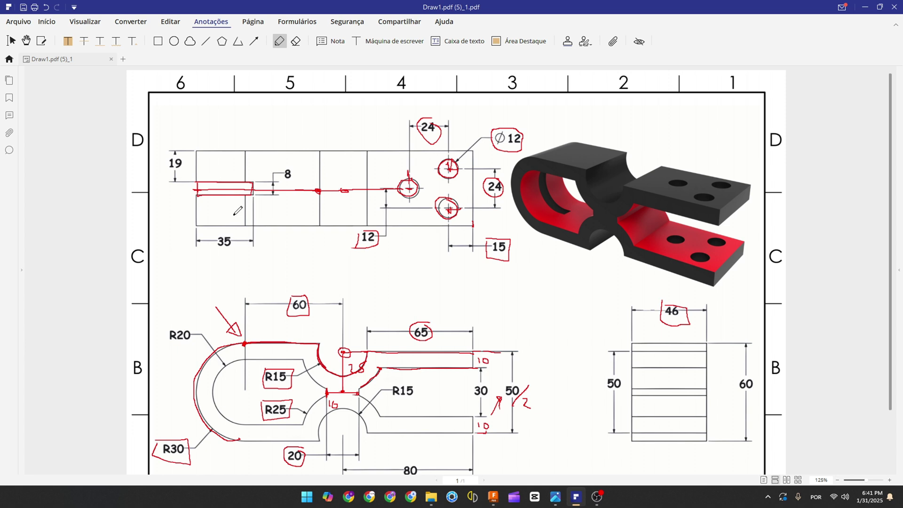
mouse_move(215, 231)
mouse_down()
mouse_move(239, 241)
mouse_move(236, 254)
mouse_move(215, 254)
mouse_move(213, 232)
mouse_up()
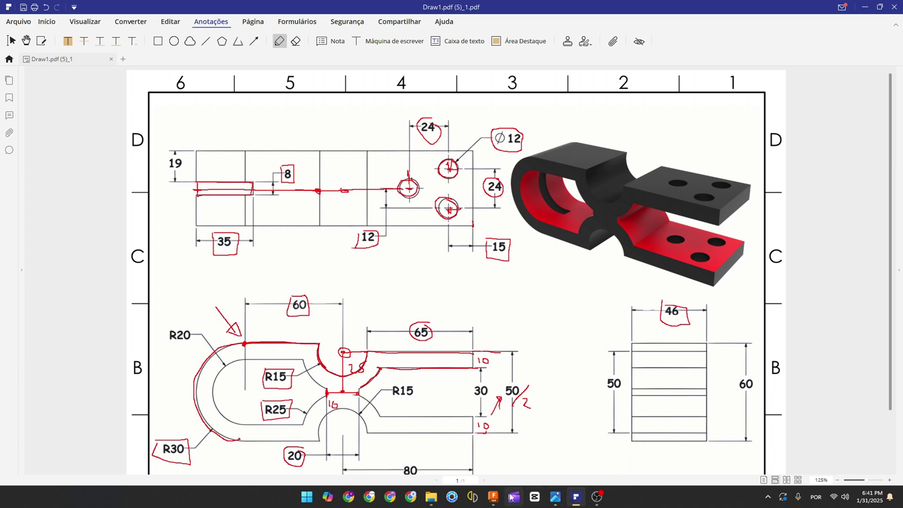
click(494, 498)
Project the whole body into a new sketch on the looped end's flat top face, and hide Body1
click(71, 34)
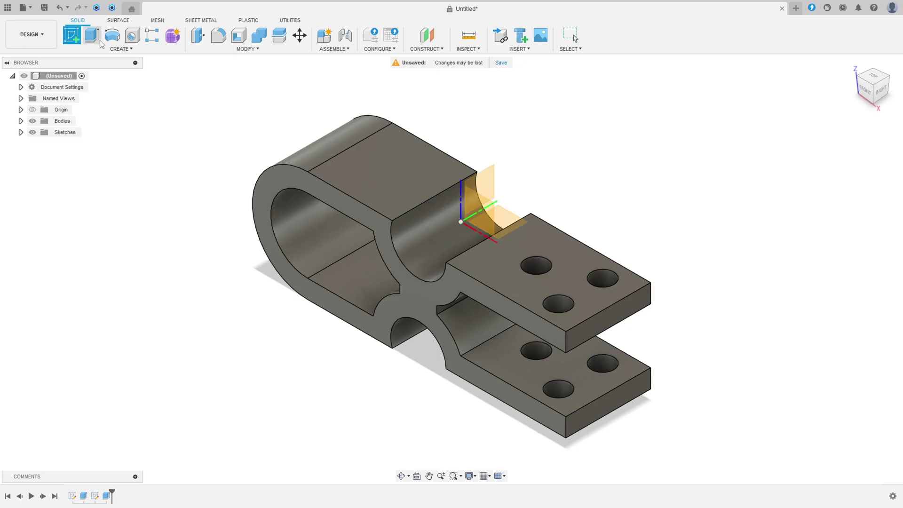
click(379, 176)
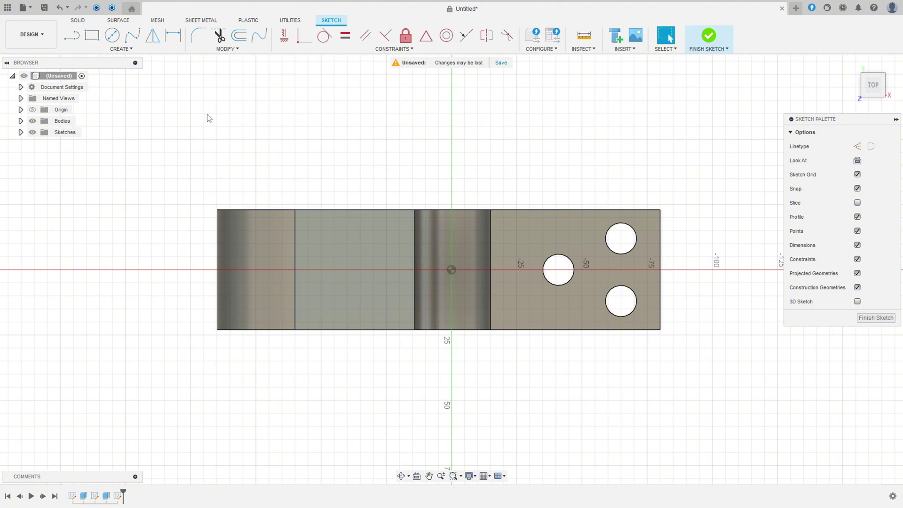
click(118, 49)
mouse_move(94, 192)
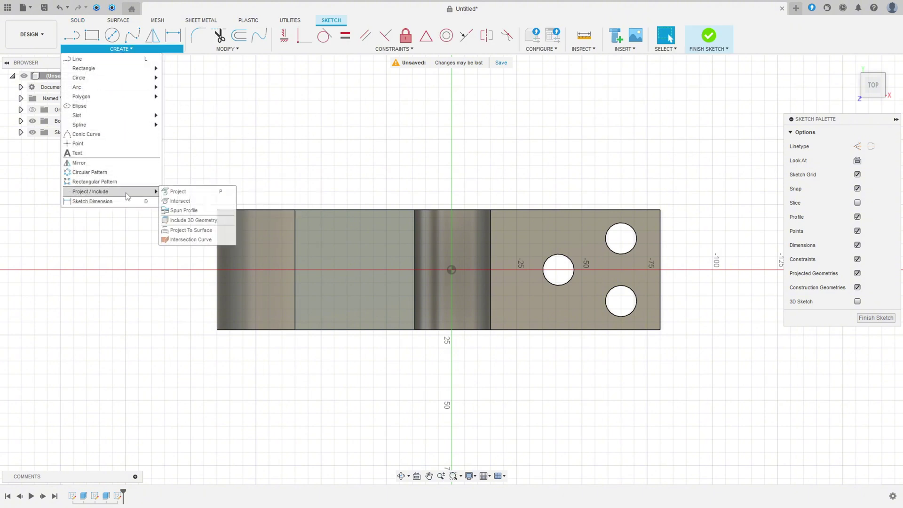
click(179, 192)
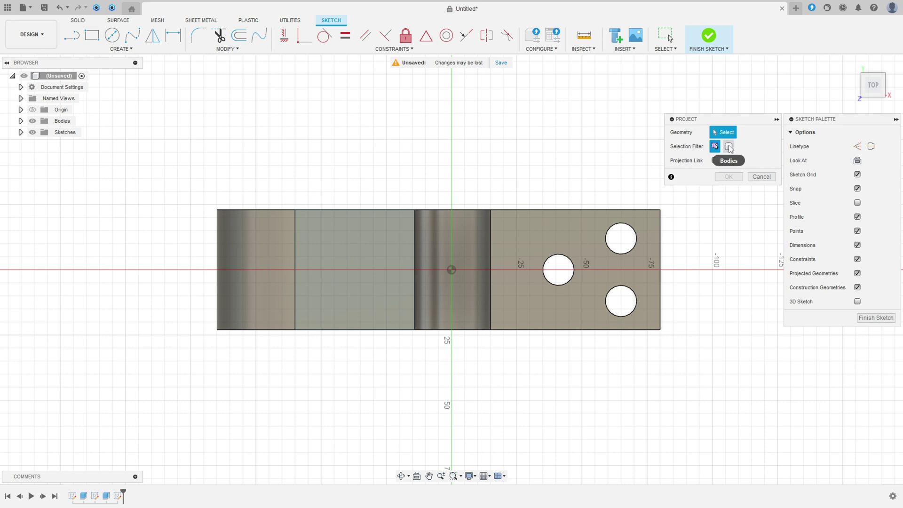
click(728, 146)
click(558, 229)
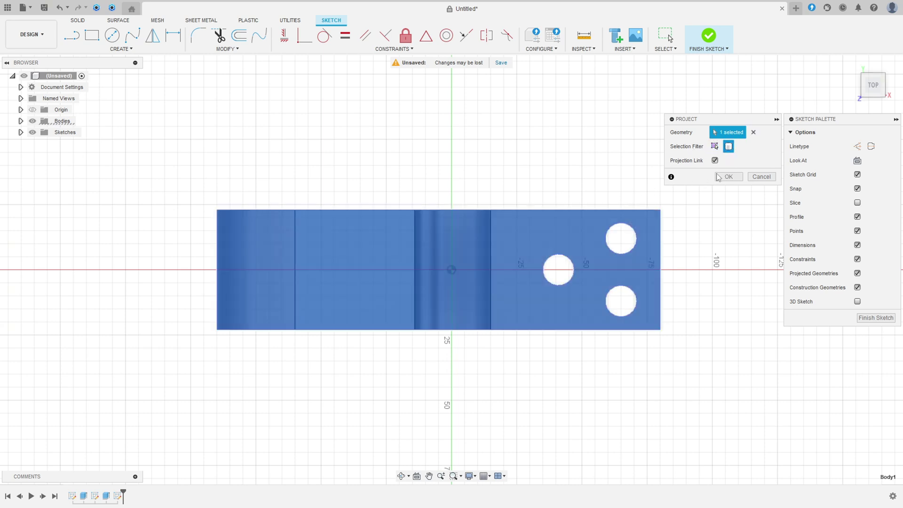
click(727, 177)
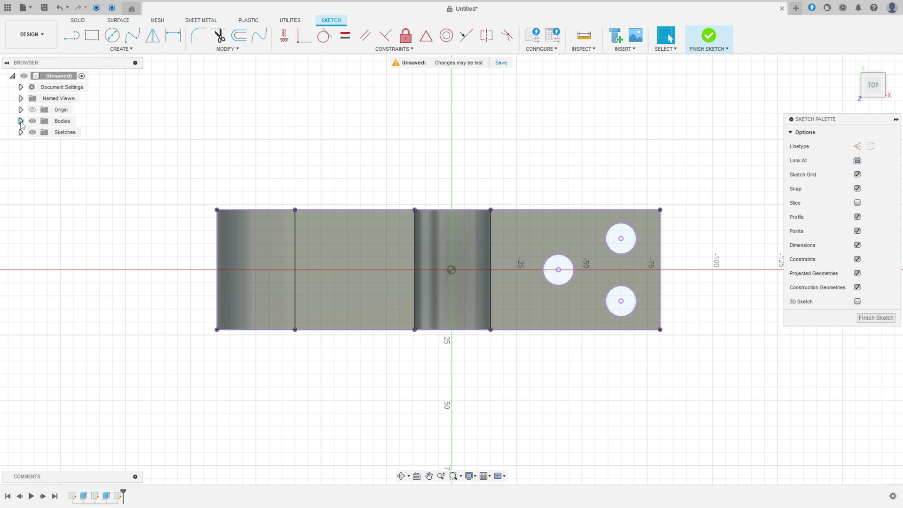
click(21, 121)
click(40, 132)
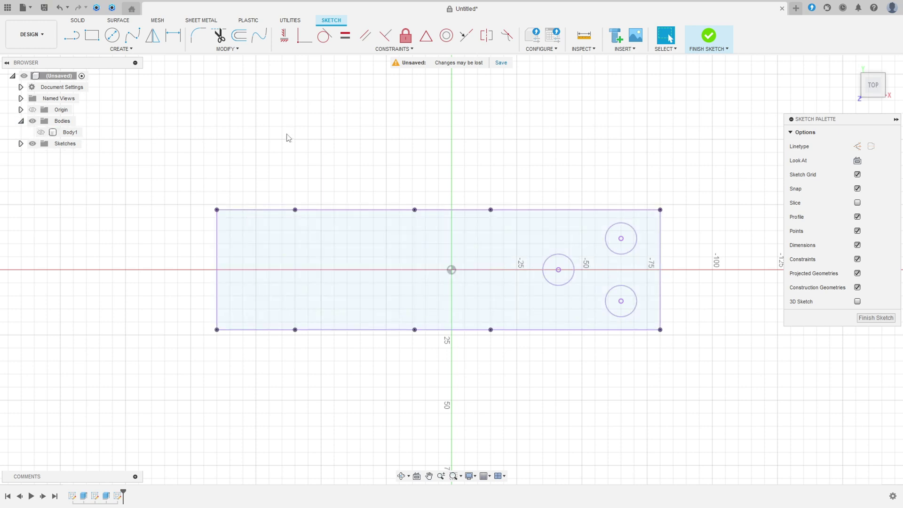
Draw a 35 by 8 mm rectangle starting on the projected outline's short edge at the looped end, away from the holes
click(93, 35)
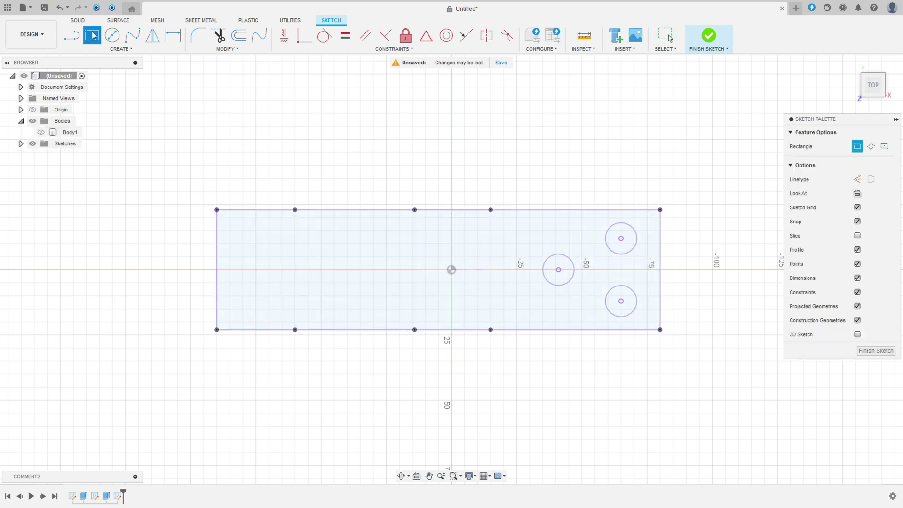
click(216, 231)
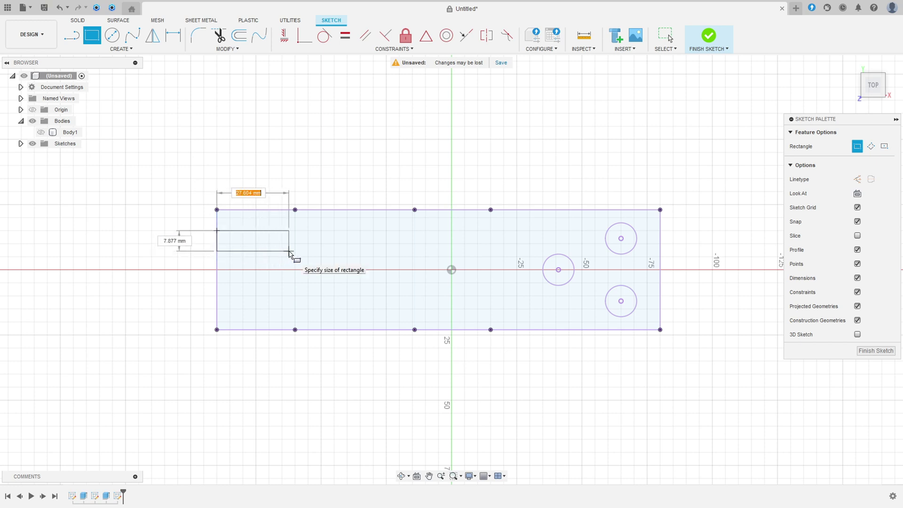
text(35)
key(Tab)
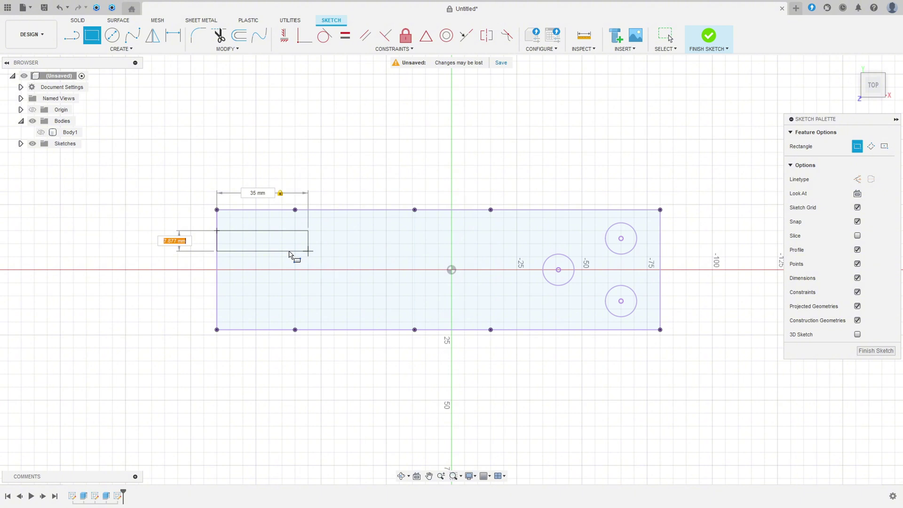
text(8)
key(Return)
key(Escape)
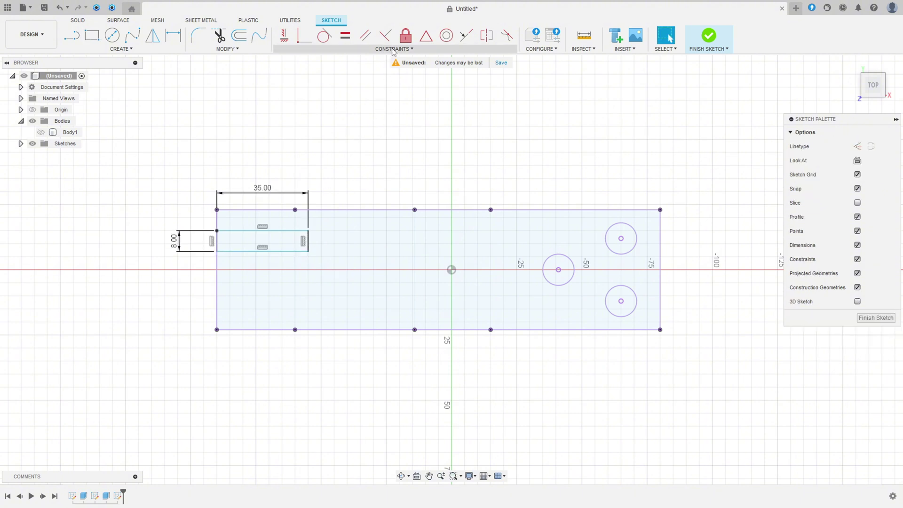
Centre the rectangle's short side on the outline's end edge with a Midpoint constraint and finish the sketch
click(427, 37)
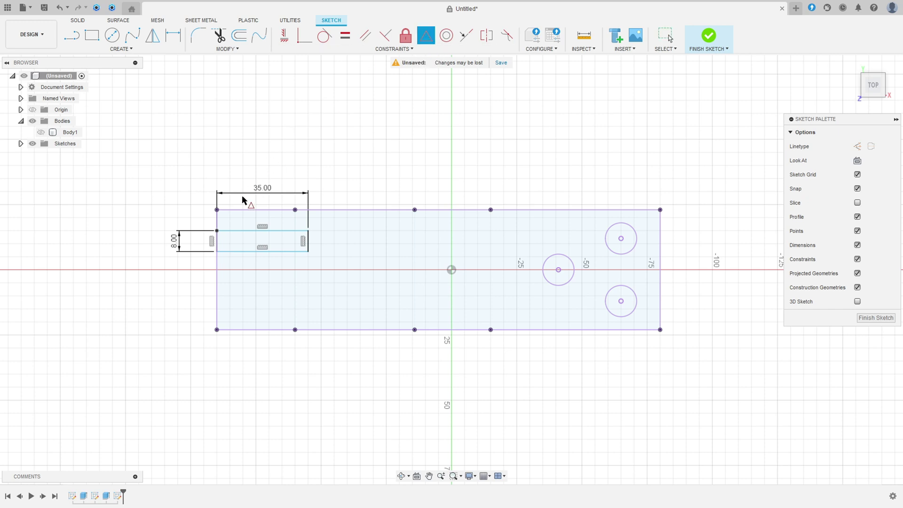
click(218, 242)
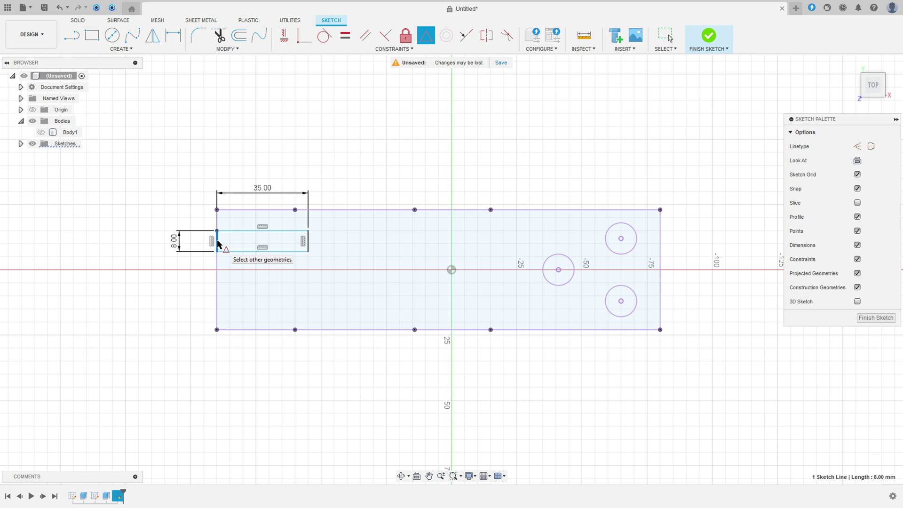
click(217, 276)
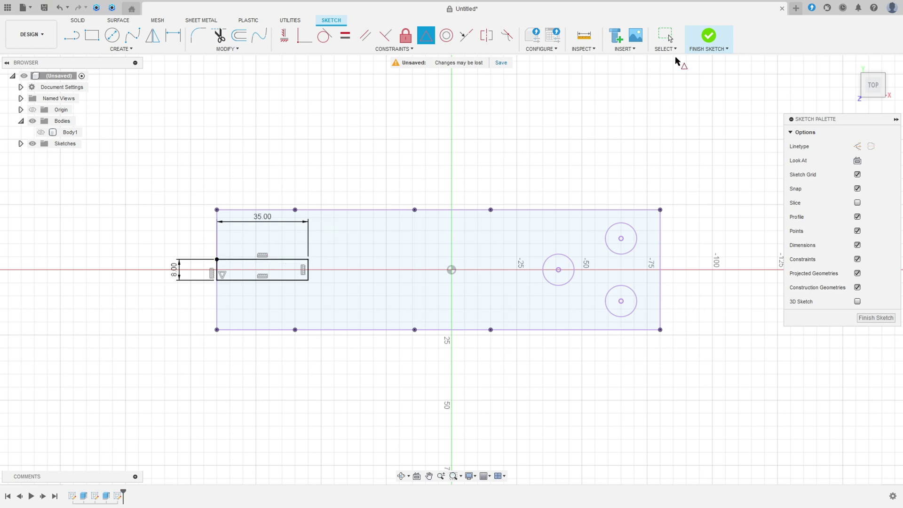
click(709, 38)
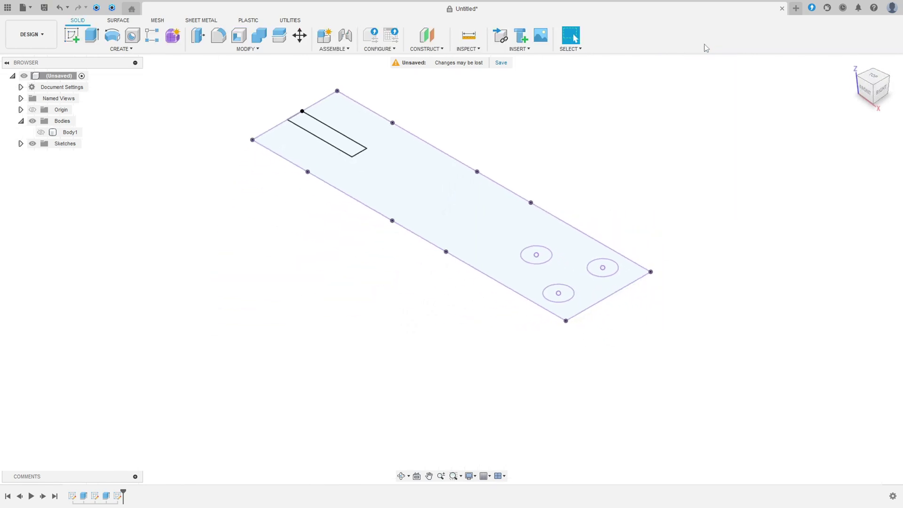
Show Body1 and extrude both regions of the slot rectangle as a cut with extent All, flipped downward through the looped end
click(92, 35)
click(41, 132)
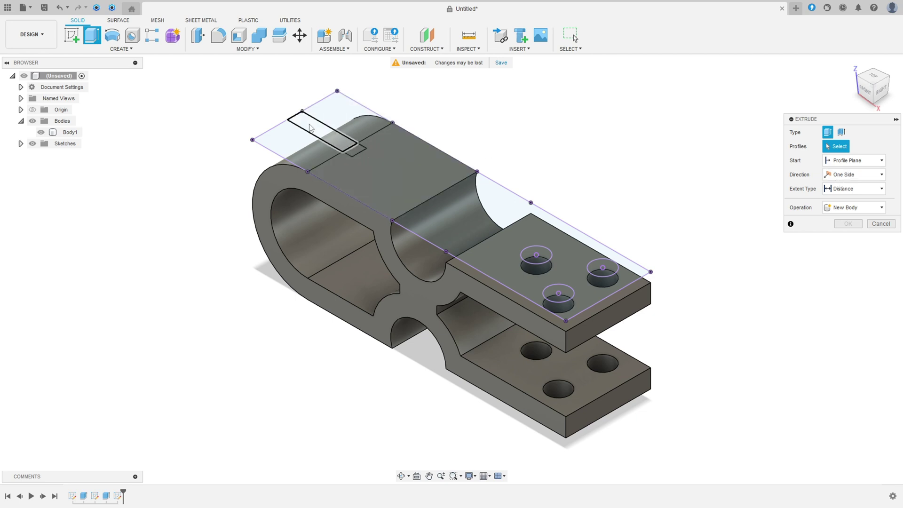
click(309, 128)
scroll(335, 136, up, 3)
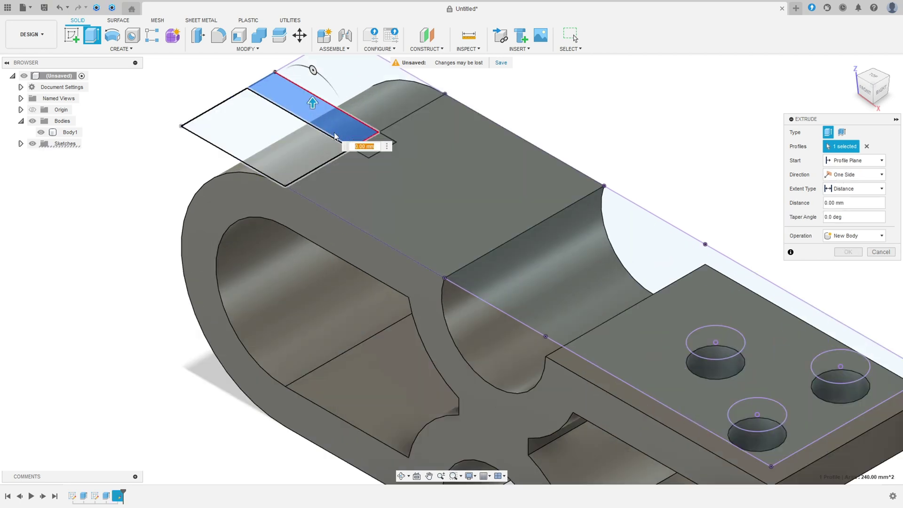
click(371, 146)
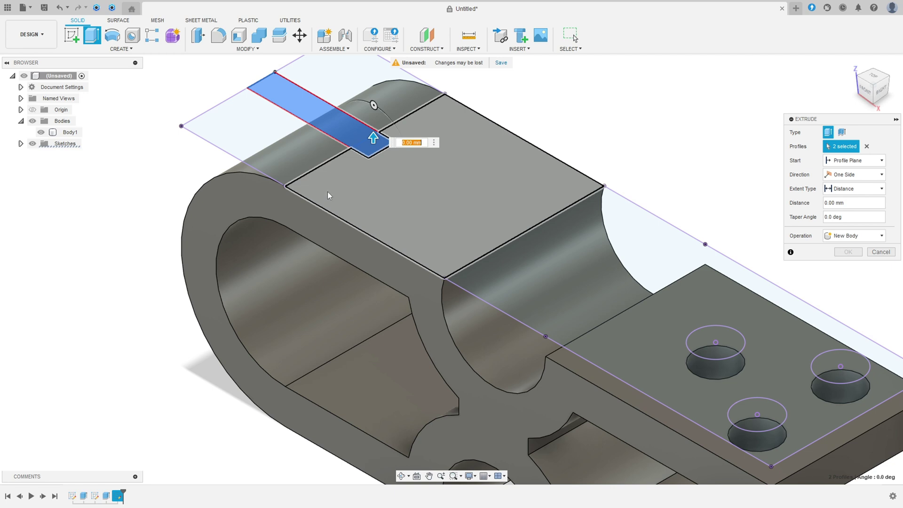
shift+middle_drag(328, 195, 420, 324)
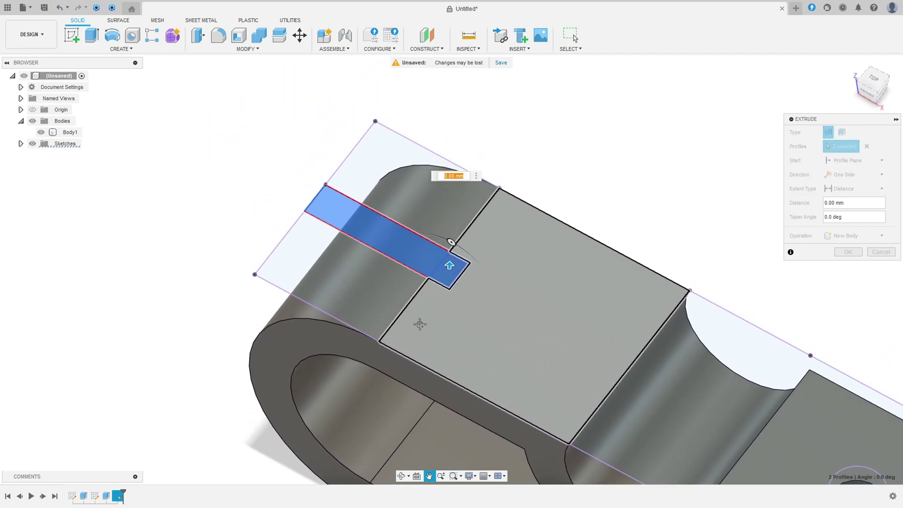
click(853, 175)
click(853, 180)
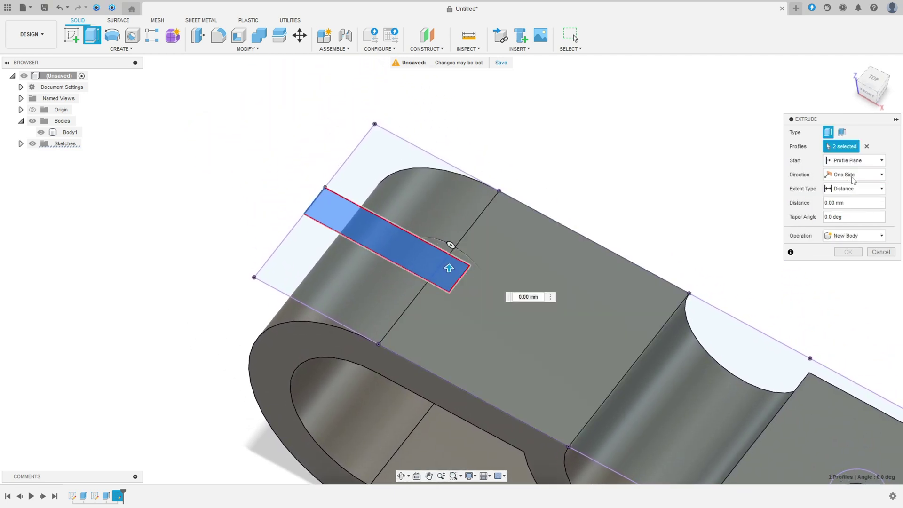
click(849, 189)
click(836, 220)
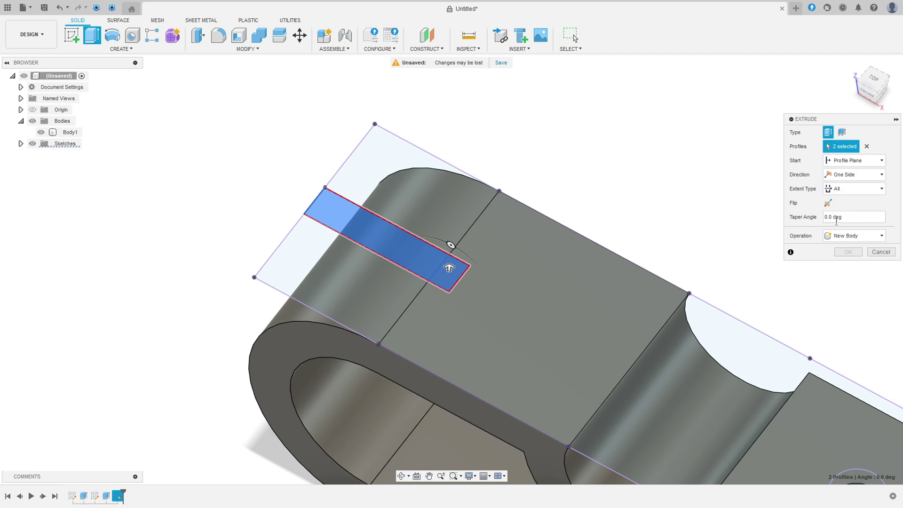
click(827, 203)
scroll(674, 255, down, 3)
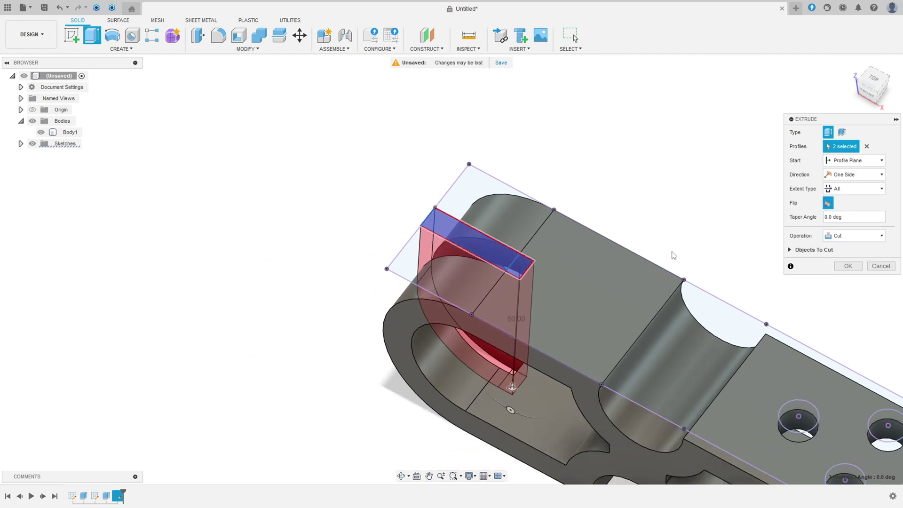
shift+middle_drag(615, 323, 522, 244)
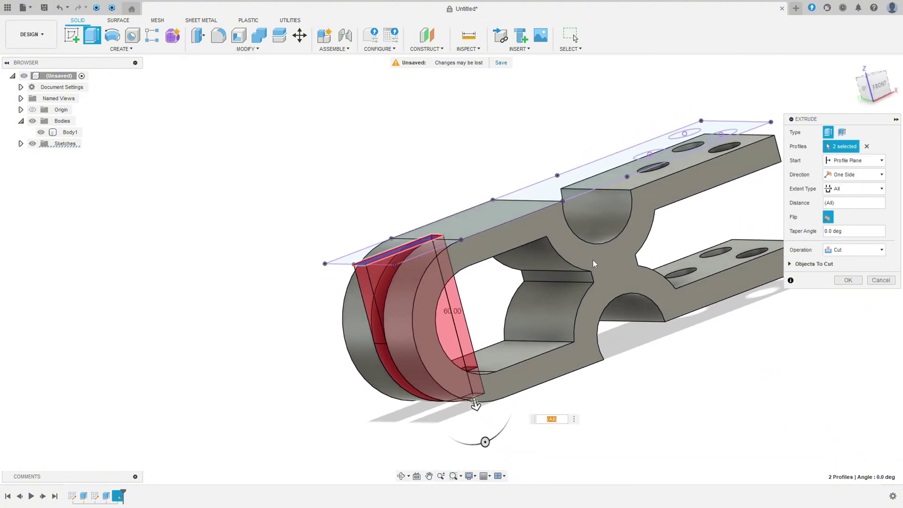
shift+middle_drag(594, 264, 776, 278)
click(847, 279)
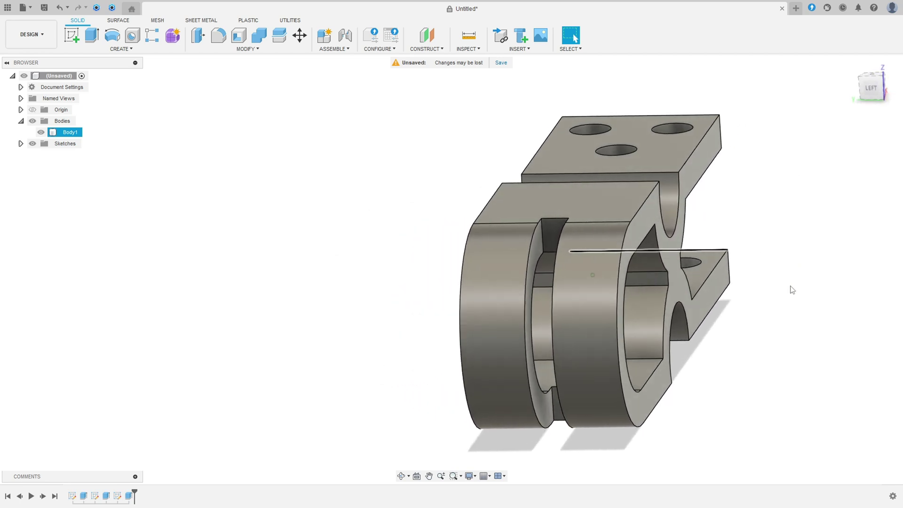
click(793, 289)
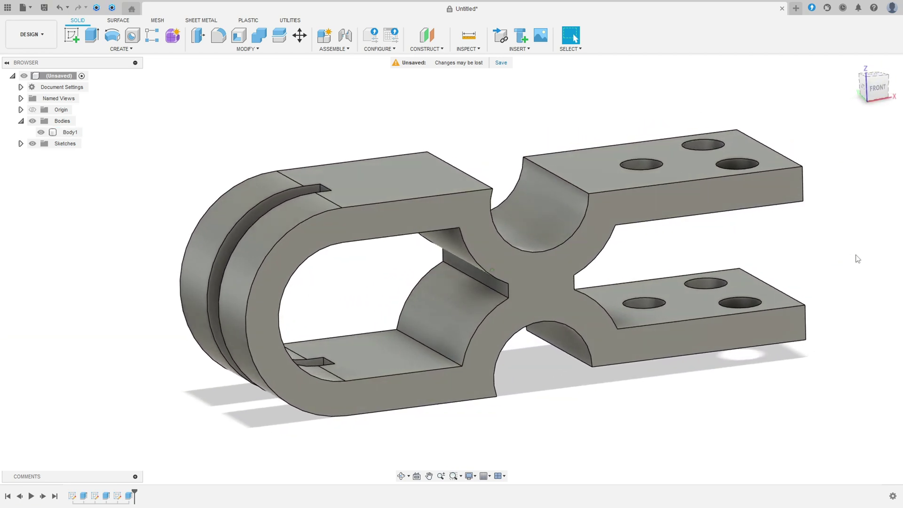